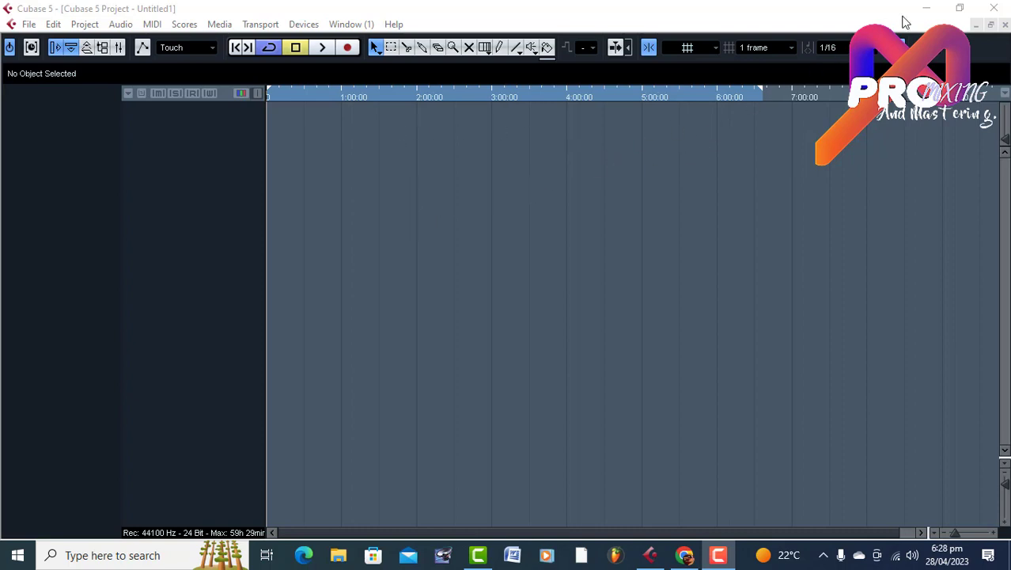
Show the floating transport panel, minimise the project to the desktop and bring it back.
{"action": "key", "text": "F2"}
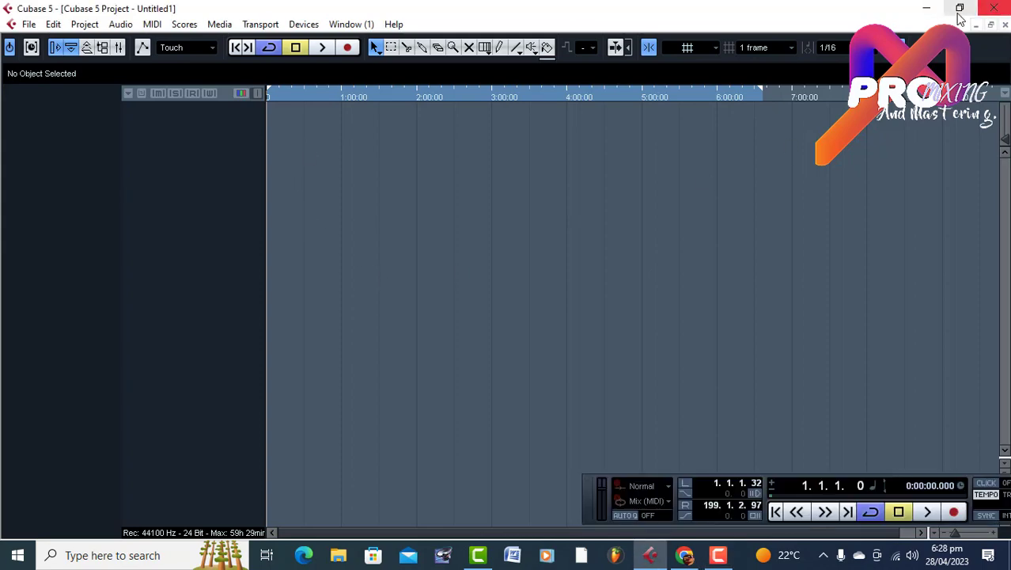
{"action": "left_click", "coordinate": [926, 8]}
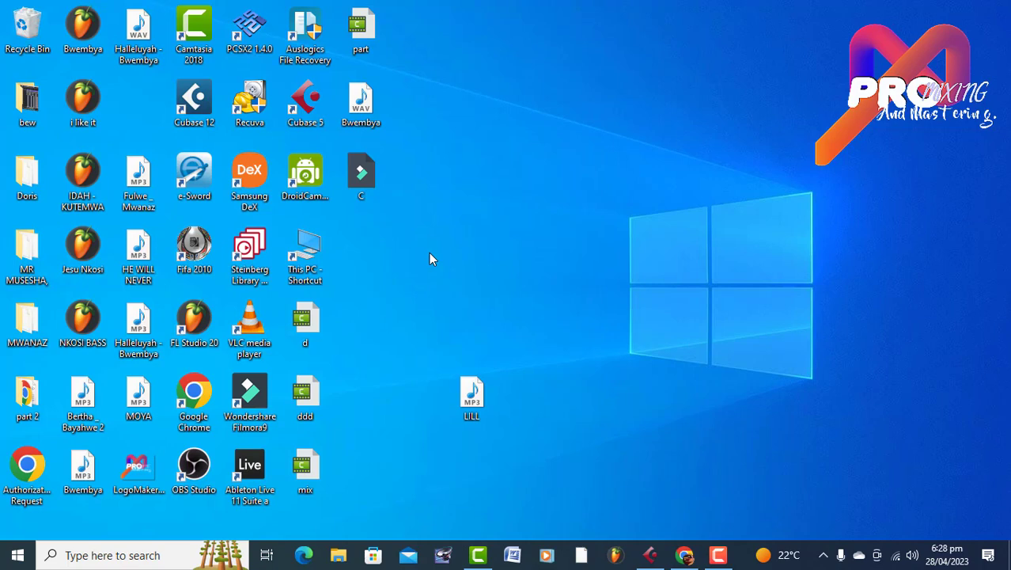
{"action": "left_click", "coordinate": [650, 554]}
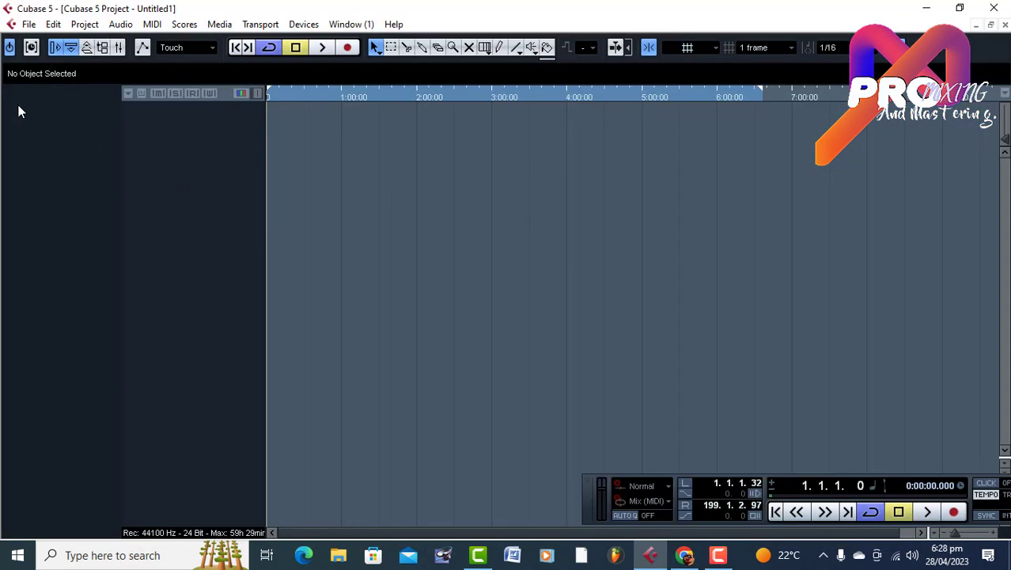
Examine the file format and audio engine output settings in the Export Audio Mixdown dialog, leaving them unchanged.
{"action": "left_click", "coordinate": [26, 24]}
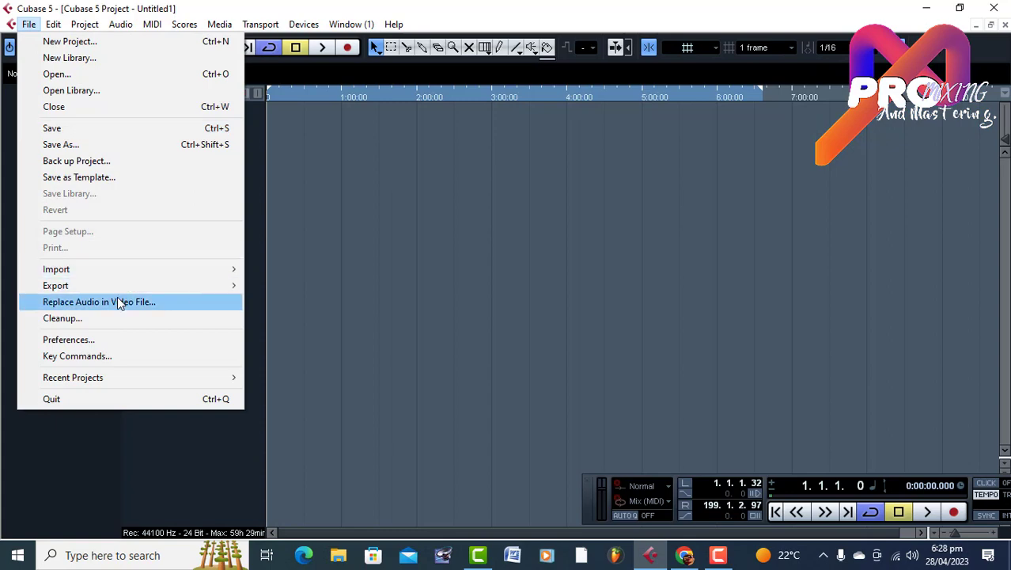
{"action": "mouse_move", "coordinate": [128, 288]}
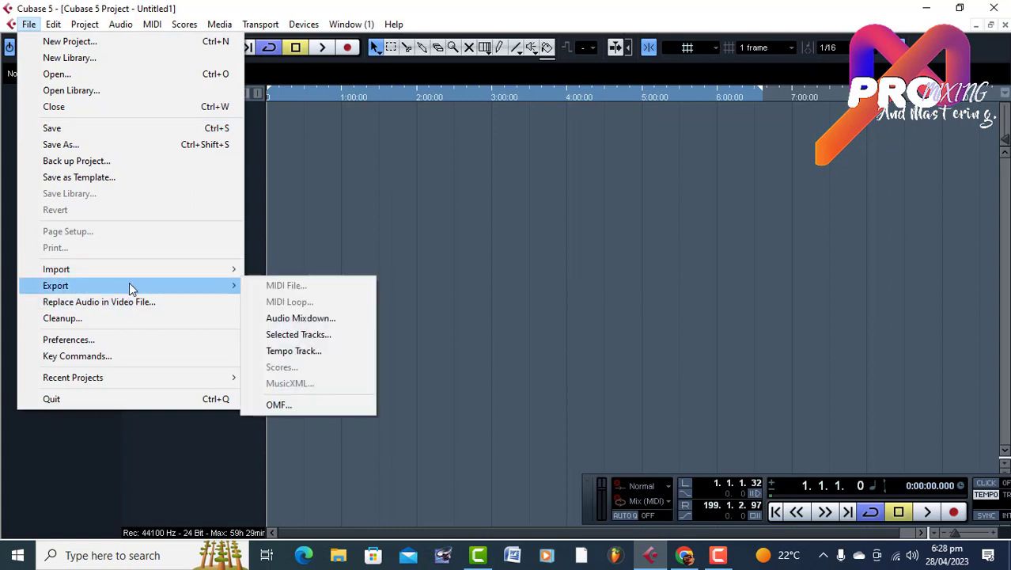
{"action": "left_click", "coordinate": [292, 323]}
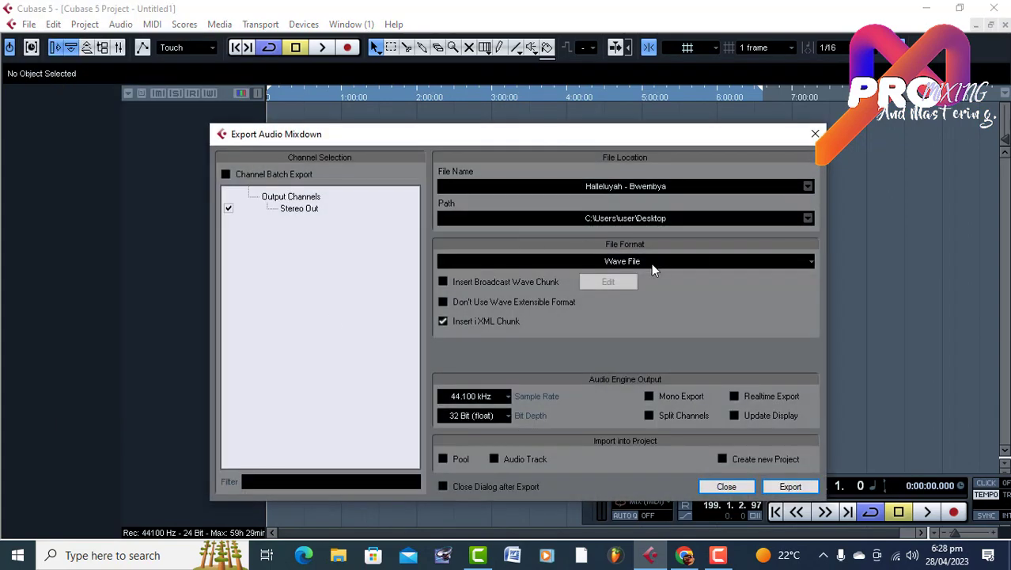
{"action": "left_click", "coordinate": [816, 133]}
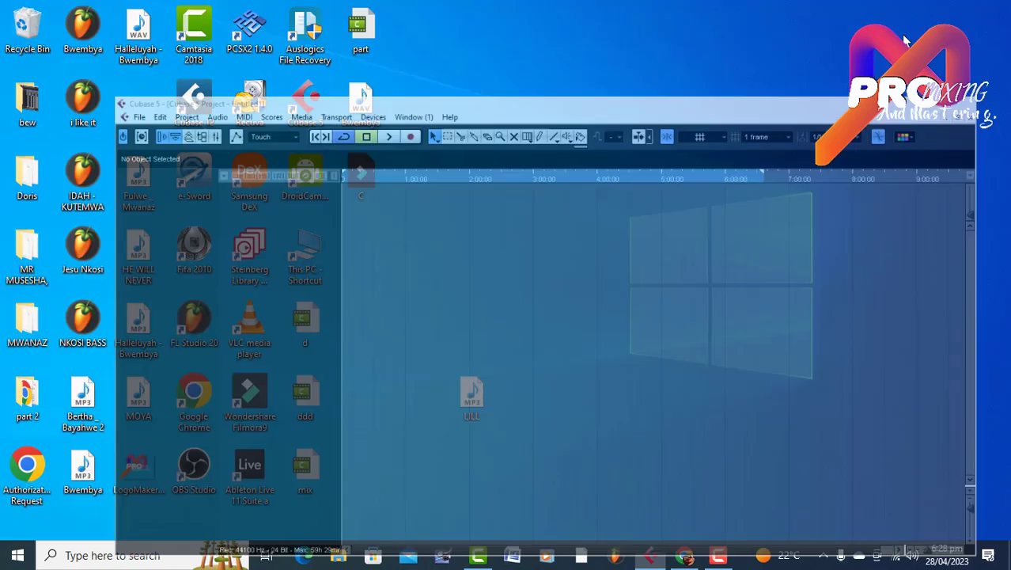
Import the Bwembya WAV file from the desktop as an audio track and move its clip to the start of the timeline.
{"action": "left_click", "coordinate": [927, 8]}
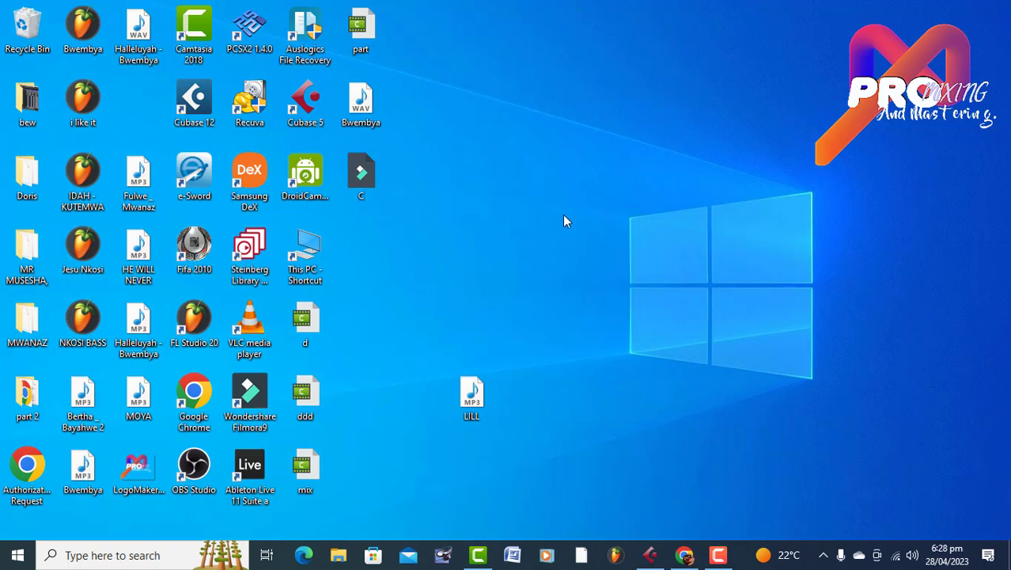
{"action": "left_click_drag", "start_coordinate": [361, 102], "coordinate": [305, 140]}
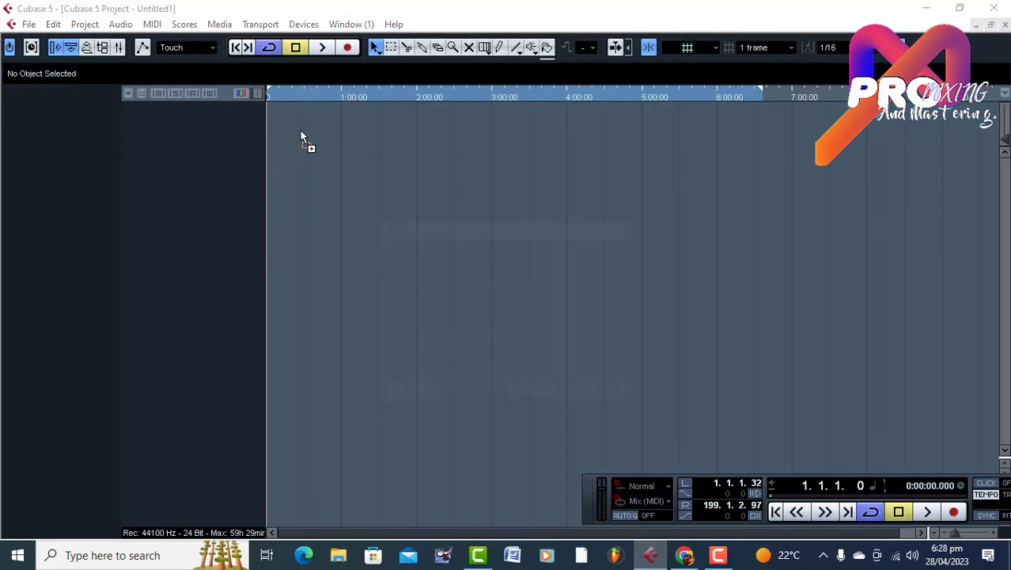
{"action": "left_click", "coordinate": [538, 395]}
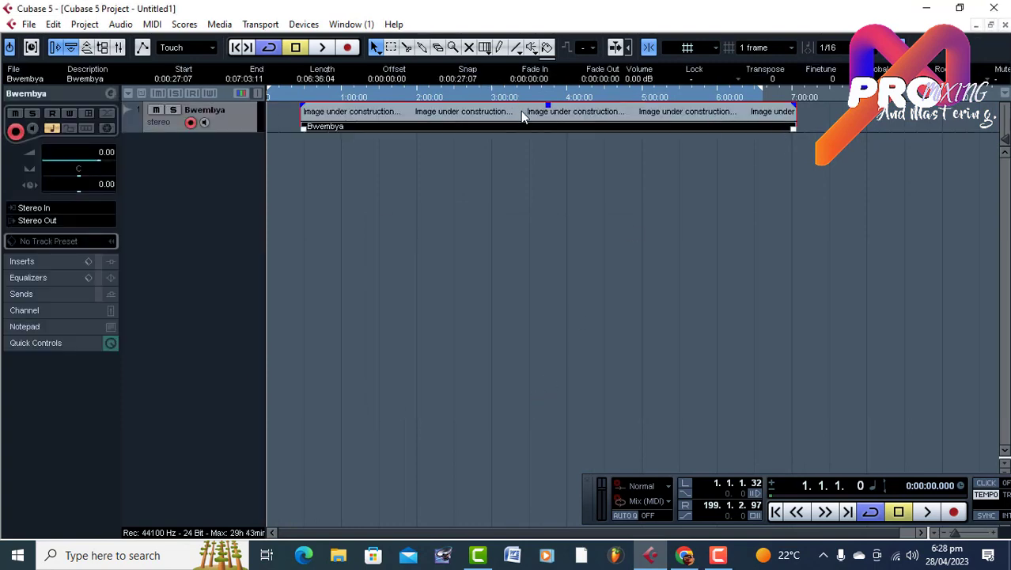
{"action": "left_click_drag", "start_coordinate": [521, 111], "coordinate": [485, 111]}
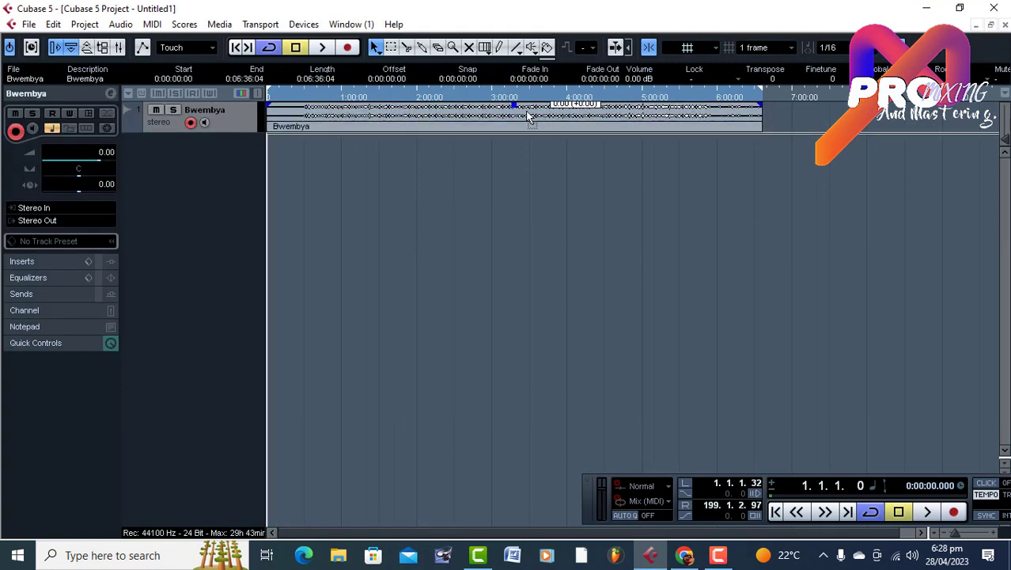
{"action": "left_click", "coordinate": [555, 119]}
{"action": "left_click", "coordinate": [611, 221]}
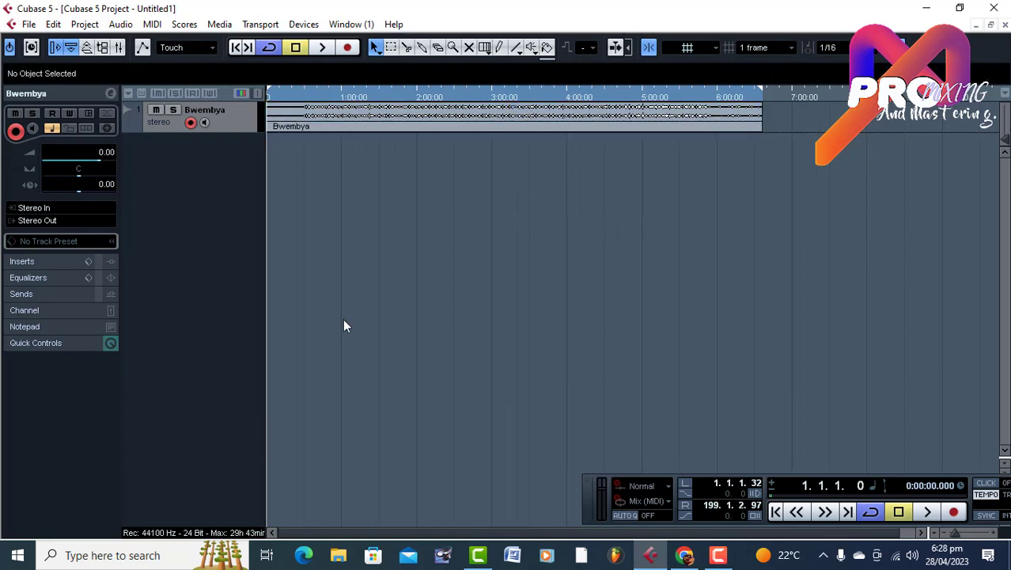
Play back the song while checking the track and Stereo Out levels in the mixer, and stop playback.
{"action": "left_click", "coordinate": [342, 95]}
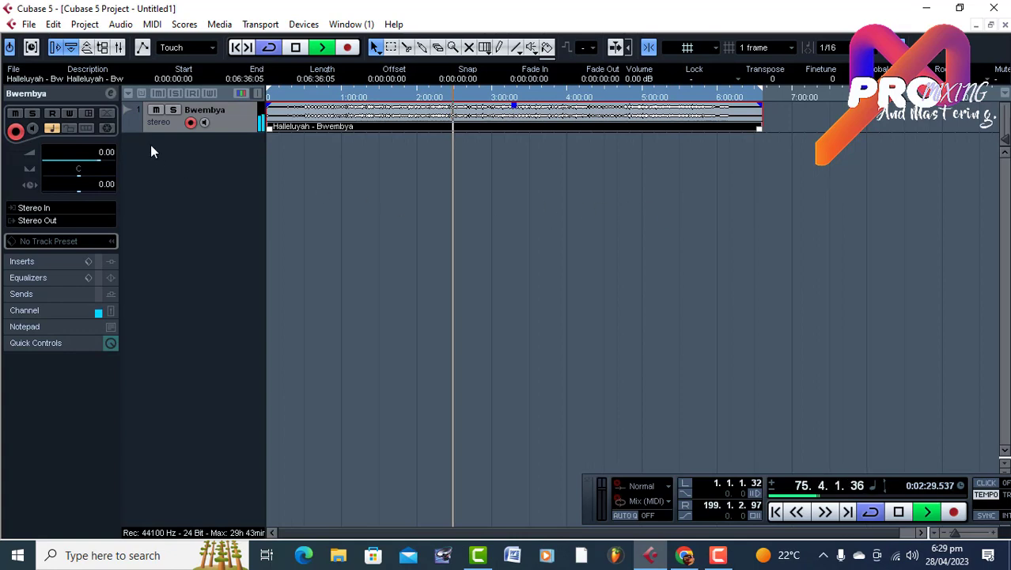
{"action": "left_click", "coordinate": [121, 48]}
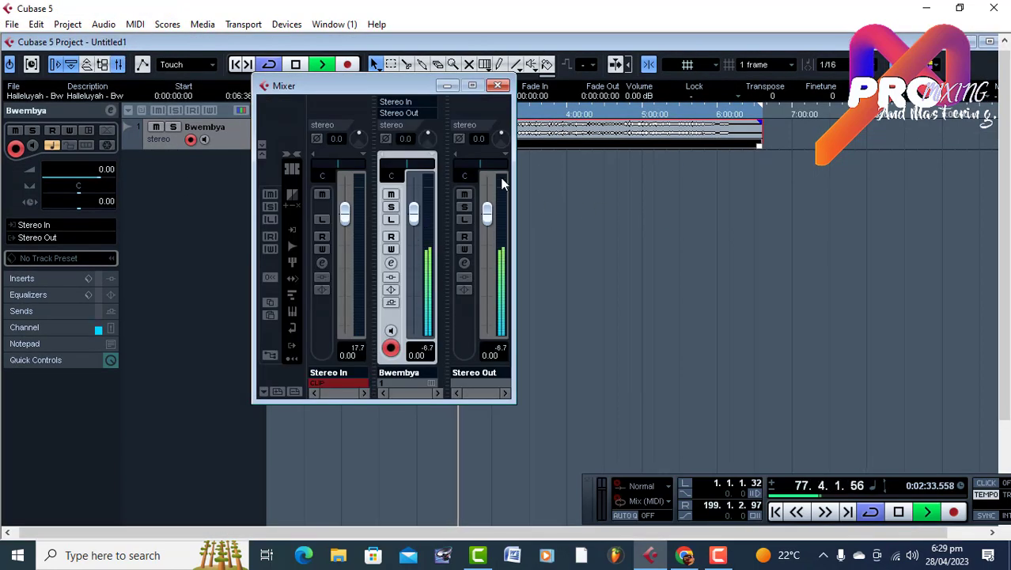
{"action": "key", "text": "space"}
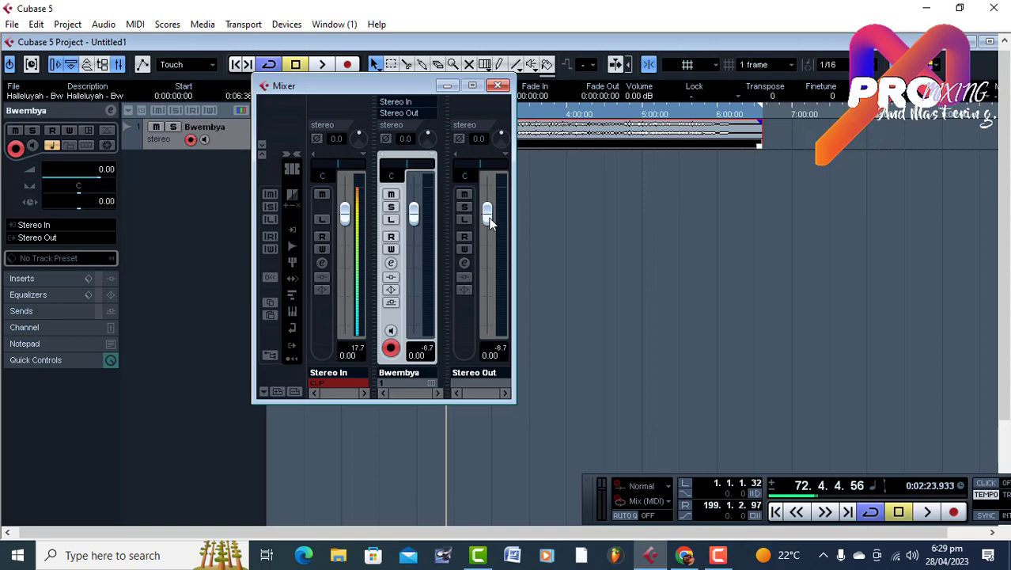
Try raising the Stereo Out fader, reset it to 0 dB and restart playback.
{"action": "left_click_drag", "start_coordinate": [488, 216], "coordinate": [492, 181]}
{"action": "type", "text": "0"}
{"action": "key", "text": "Return"}
{"action": "key", "text": "space"}
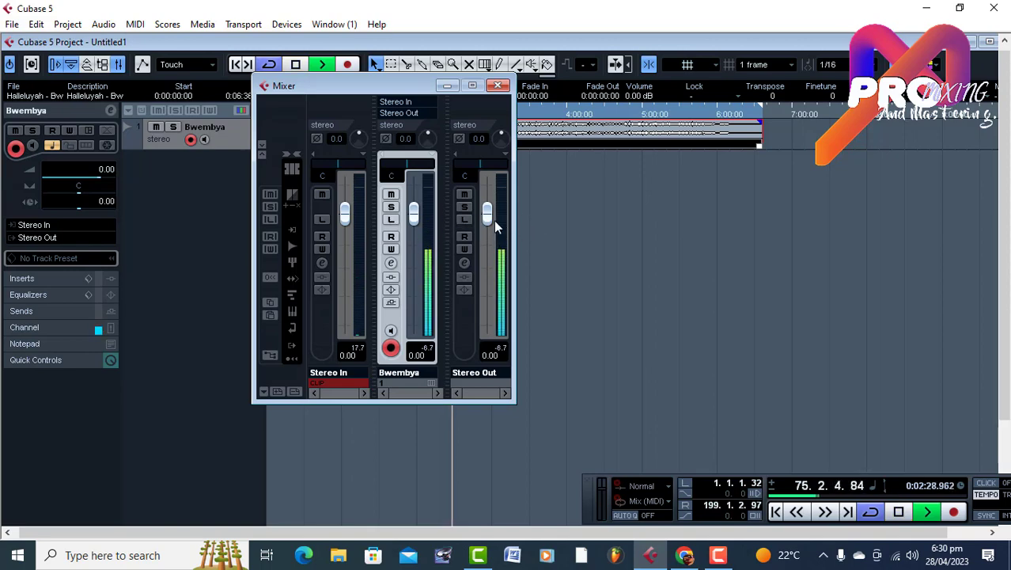
Try lowering the Stereo Out fader to -1.38 dB during playback, reset it to 0 dB and stop.
{"action": "left_click_drag", "start_coordinate": [484, 219], "coordinate": [490, 227]}
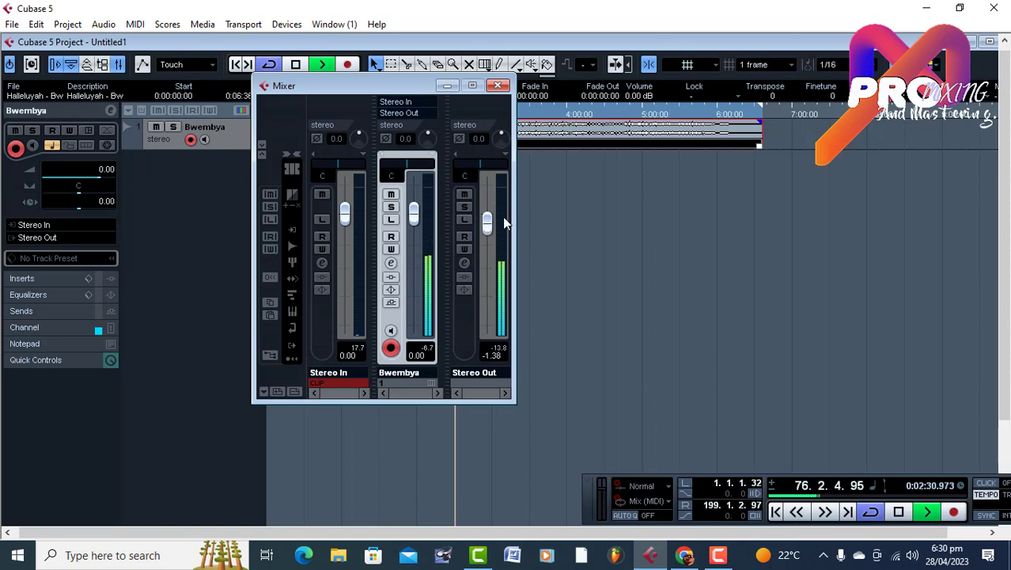
{"action": "left_click", "coordinate": [493, 355]}
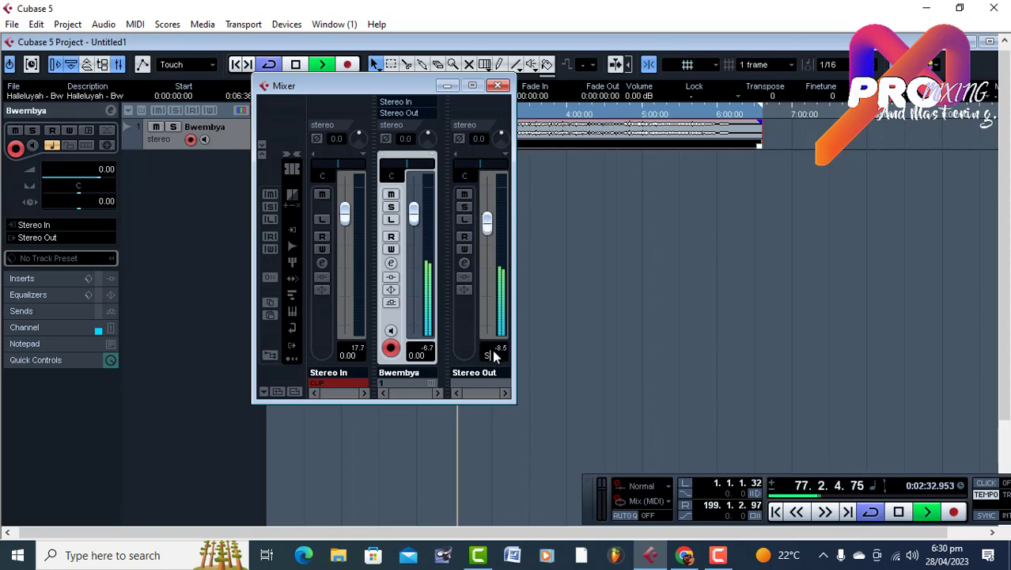
{"action": "type", "text": "0"}
{"action": "key", "text": "Return"}
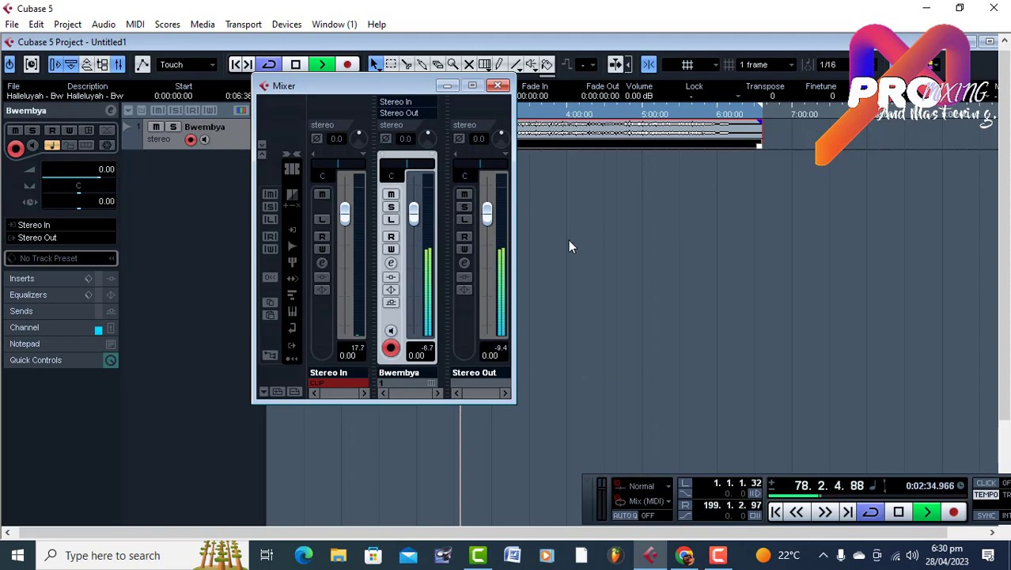
{"action": "key", "text": "space"}
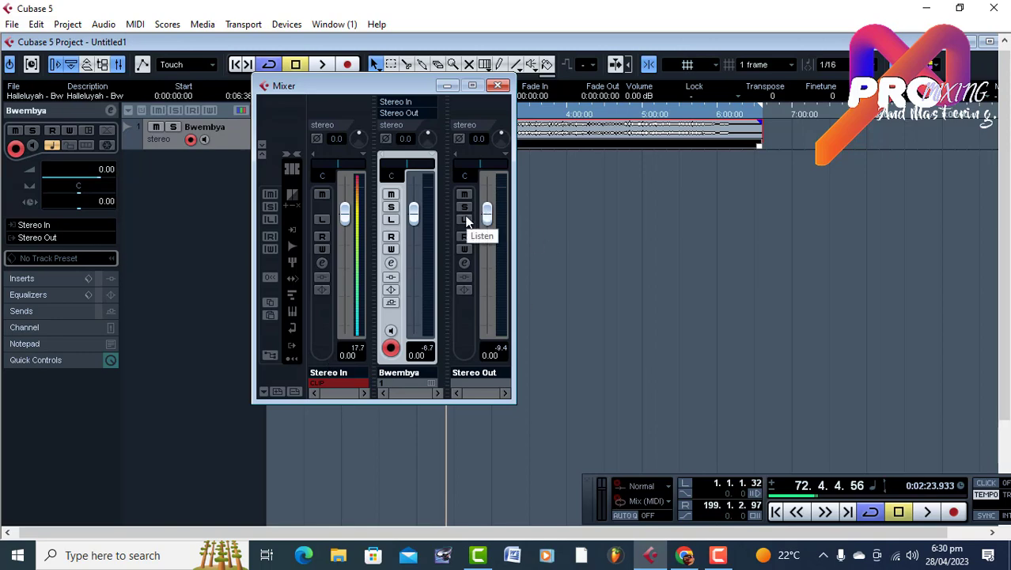
Close the mixer, maximise the project window and load the MISTERING inserts preset on the audio track.
{"action": "left_click", "coordinate": [498, 89]}
{"action": "left_click", "coordinate": [1000, 40]}
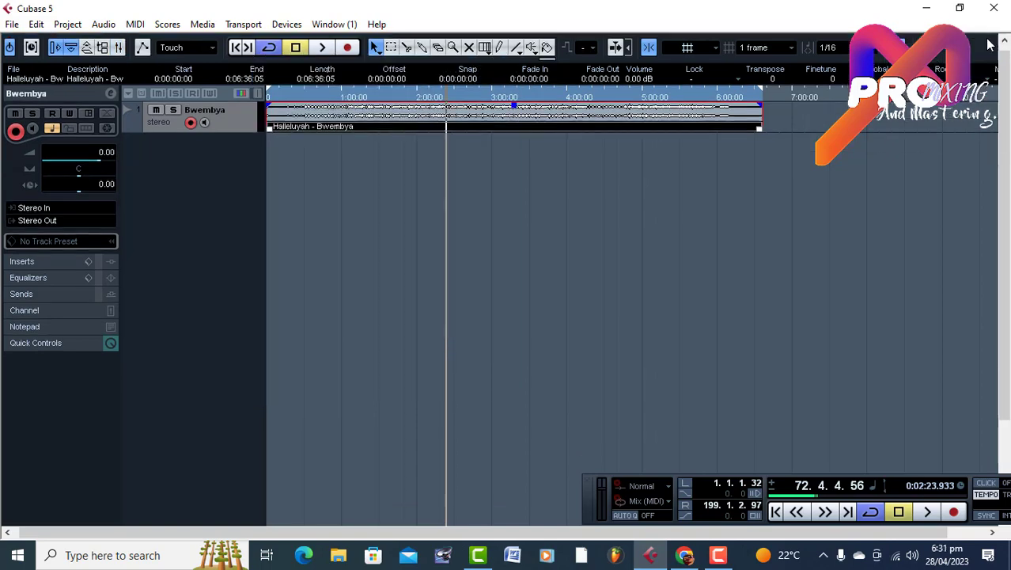
{"action": "left_click", "coordinate": [22, 262]}
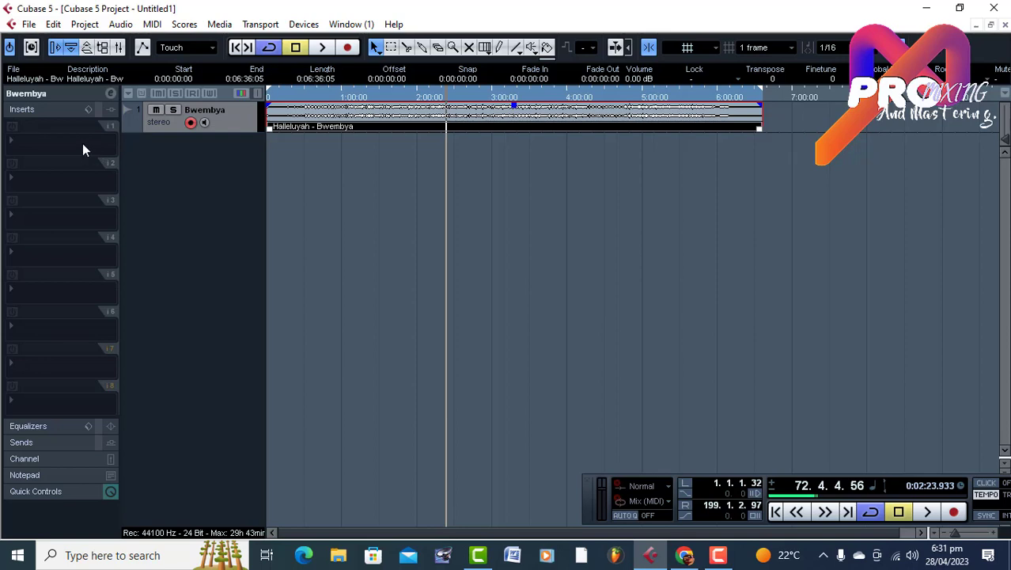
{"action": "left_click", "coordinate": [89, 110]}
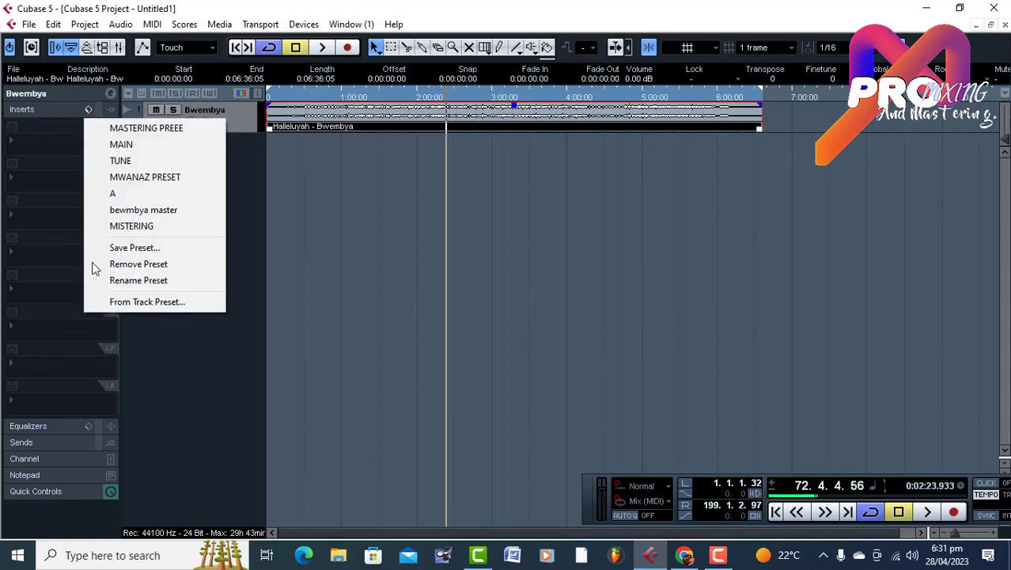
{"action": "left_click", "coordinate": [131, 226]}
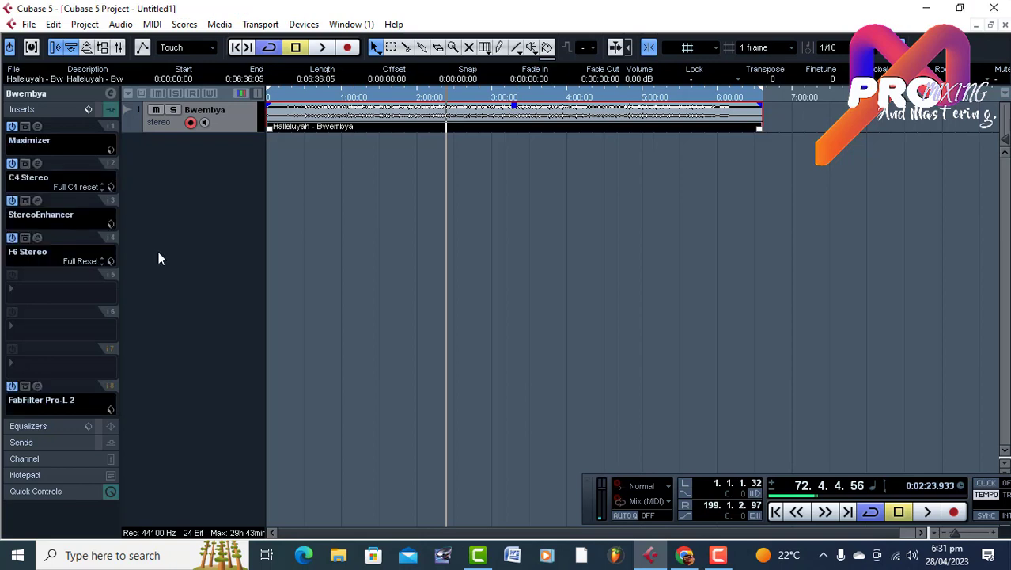
View the Maximizer's settings and switch off the Maximizer, C4 Stereo, StereoEnhancer, F6 Stereo and FabFilter Pro-L 2 inserts.
{"action": "left_click", "coordinate": [37, 126]}
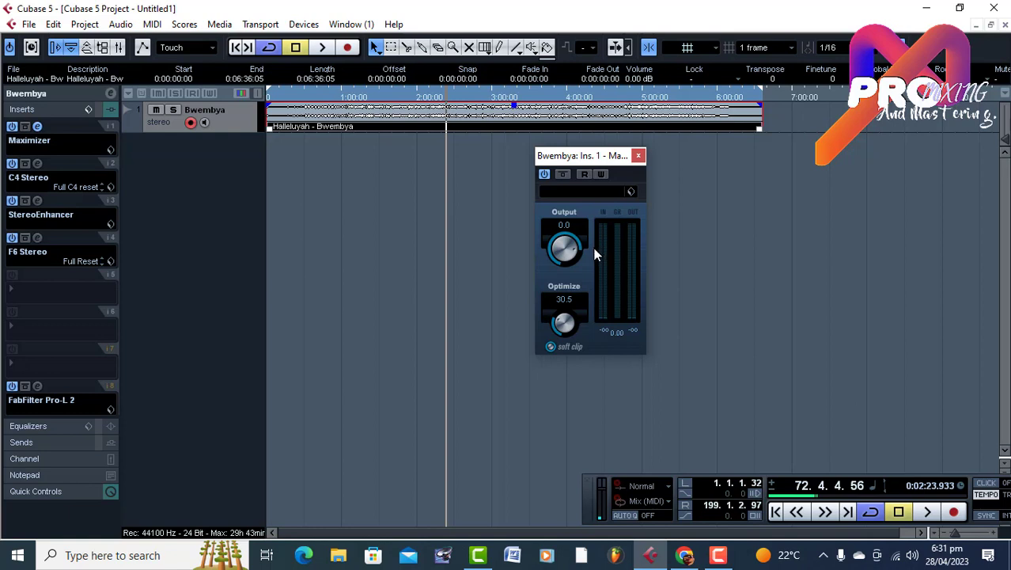
{"action": "left_click_drag", "start_coordinate": [599, 161], "coordinate": [520, 156]}
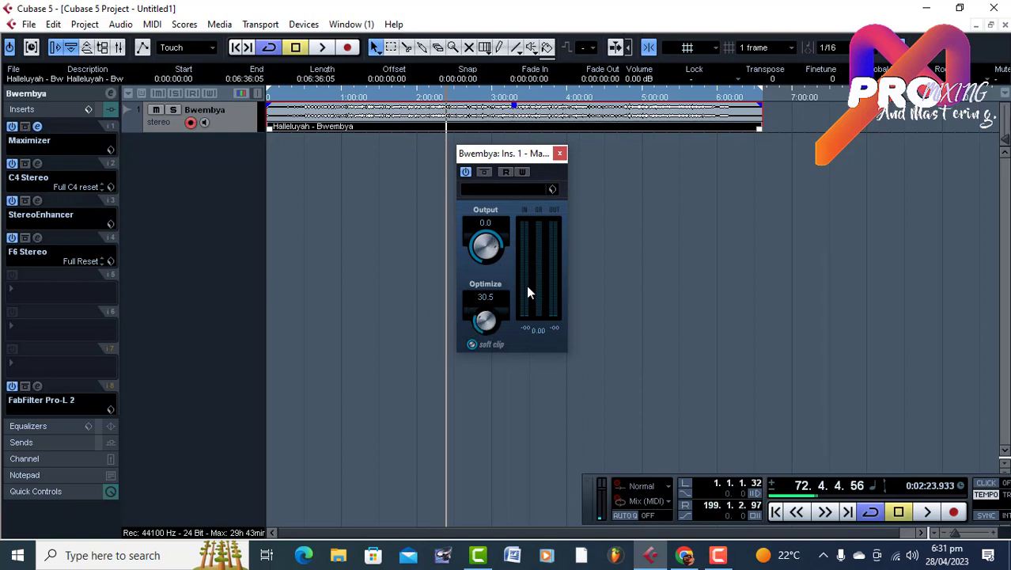
{"action": "left_click", "coordinate": [12, 163]}
{"action": "left_click", "coordinate": [12, 200]}
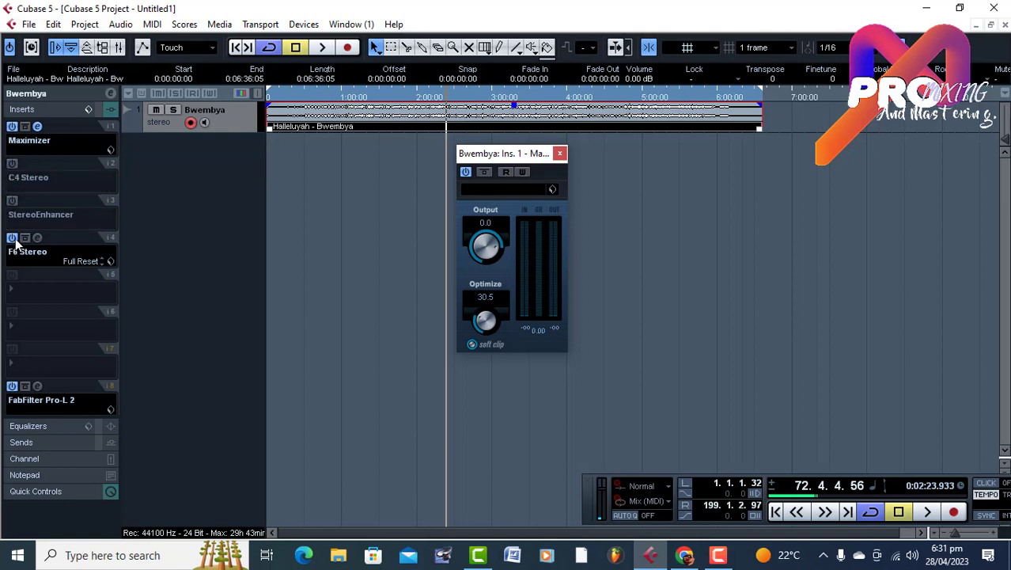
{"action": "left_click", "coordinate": [12, 237]}
{"action": "left_click", "coordinate": [12, 385]}
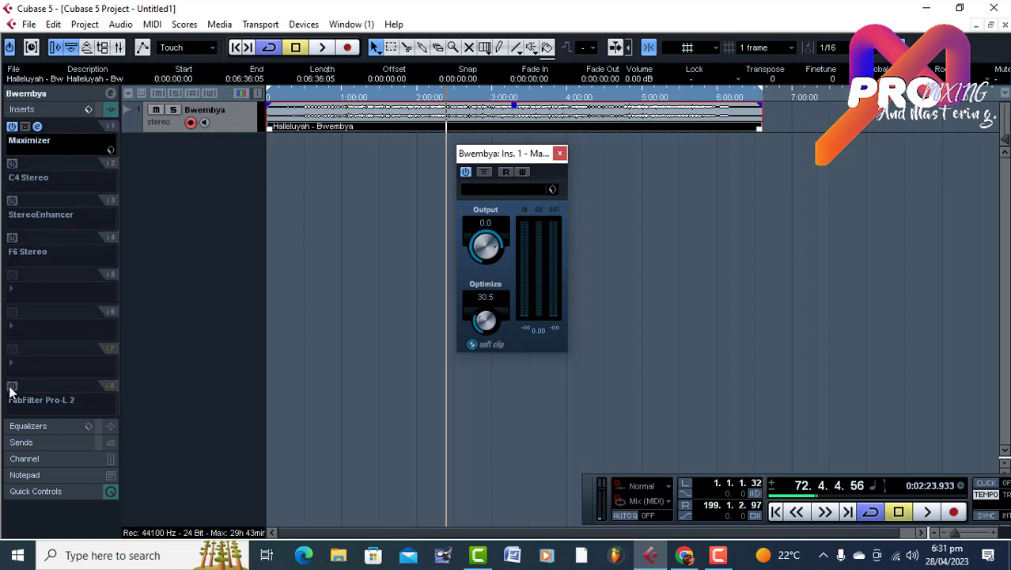
{"action": "left_click", "coordinate": [12, 127]}
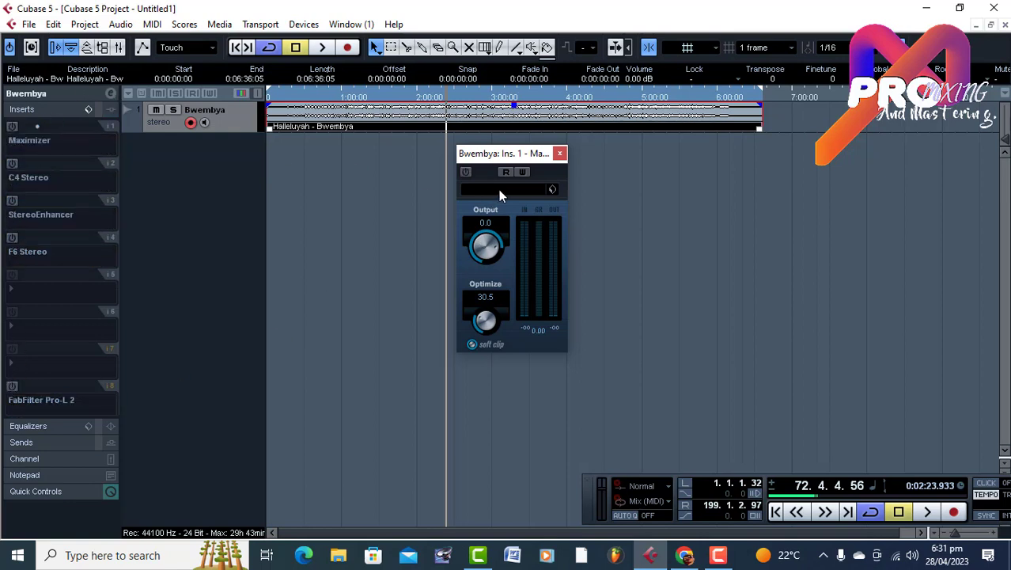
{"action": "left_click", "coordinate": [559, 152]}
Load a fresh Maximizer from the Dynamics plug-ins into insert slot 1, close its editor and switch it on during playback.
{"action": "left_click", "coordinate": [44, 141]}
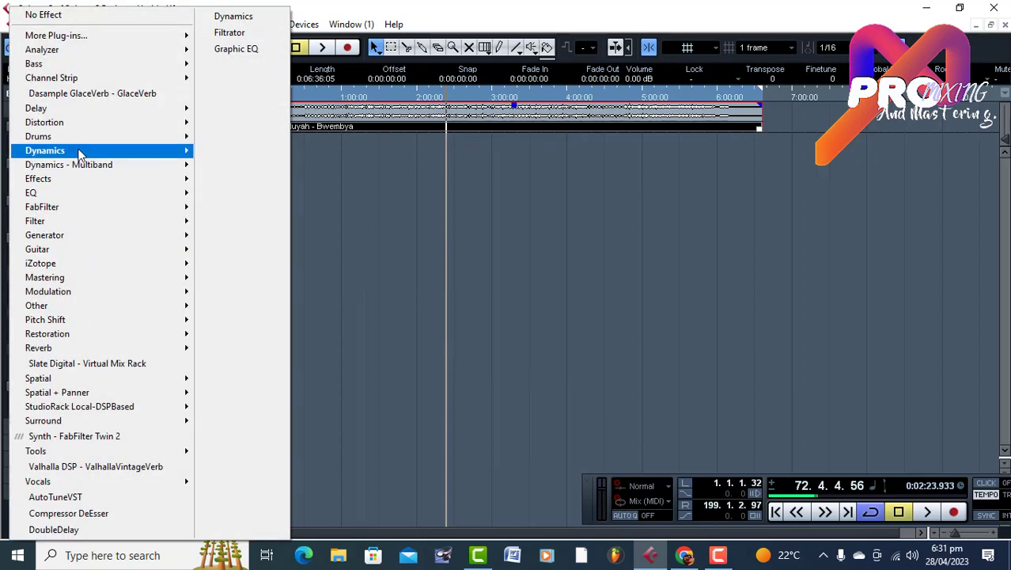
{"action": "mouse_move", "coordinate": [79, 153]}
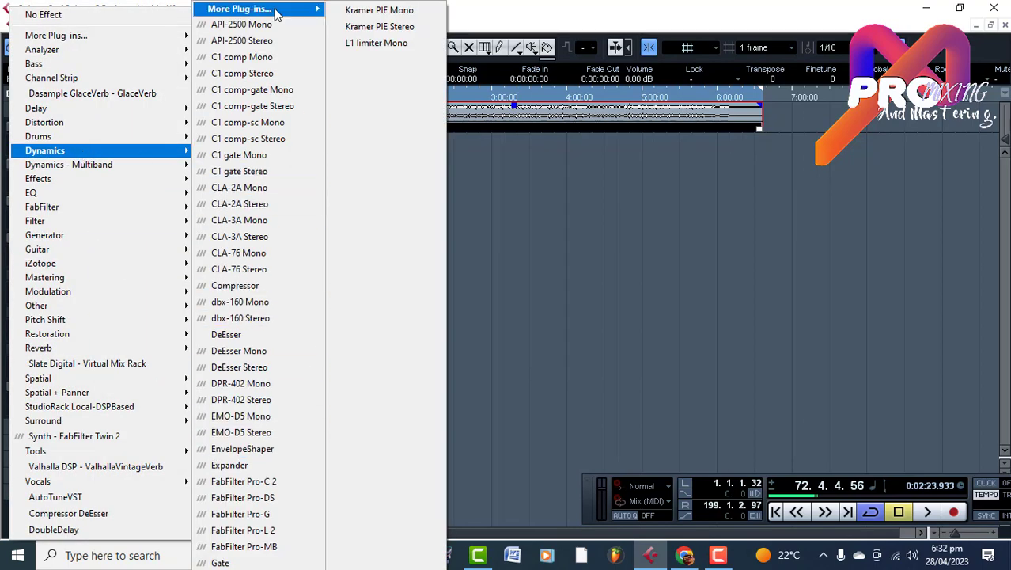
{"action": "mouse_move", "coordinate": [277, 9]}
{"action": "left_click", "coordinate": [408, 93]}
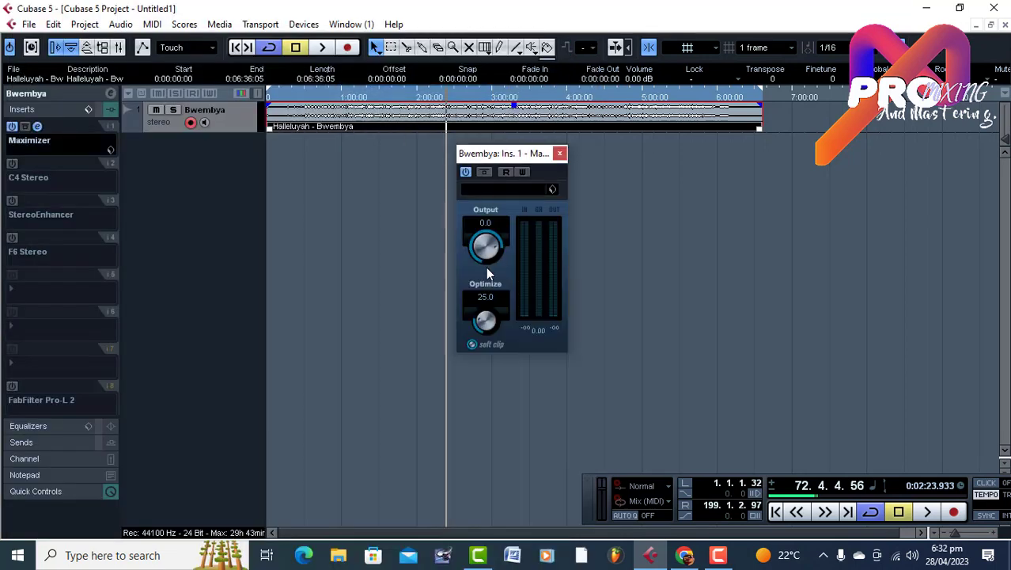
{"action": "left_click", "coordinate": [560, 154]}
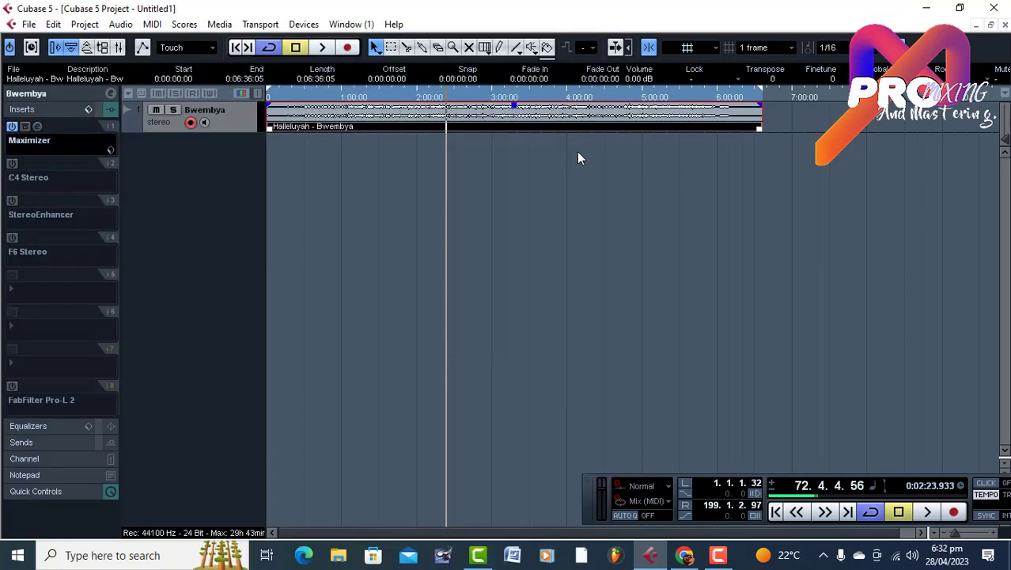
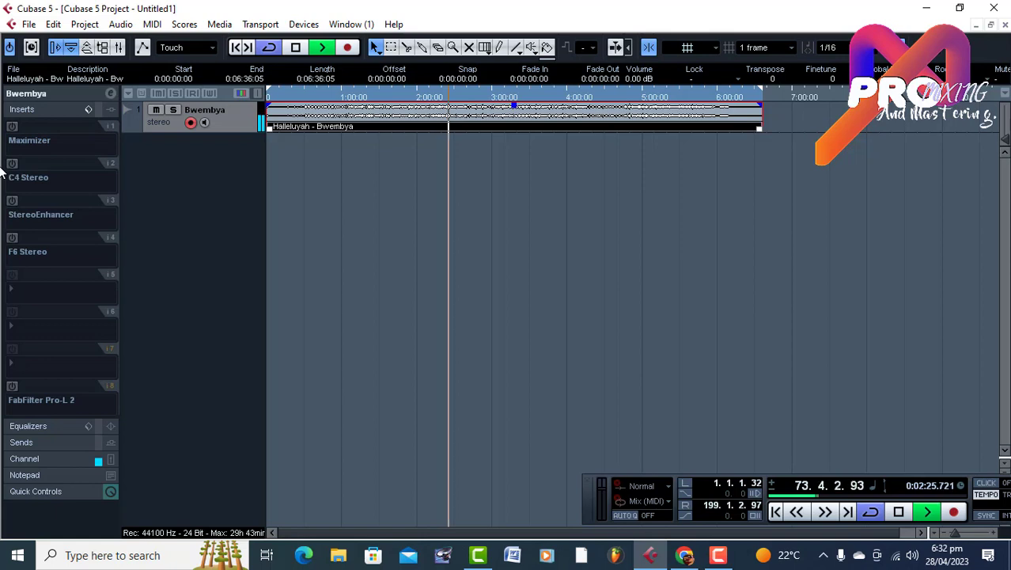
{"action": "left_click", "coordinate": [12, 127]}
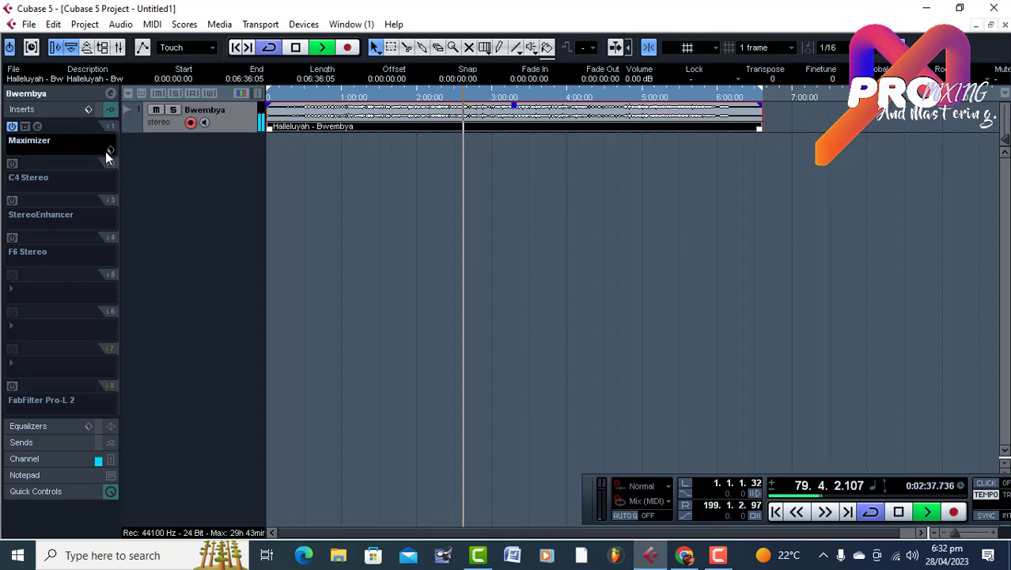
Stop playback, set the playback position to about 4:59, switch on the C4 Stereo insert and open its editor beside the track list.
{"action": "key", "text": "space"}
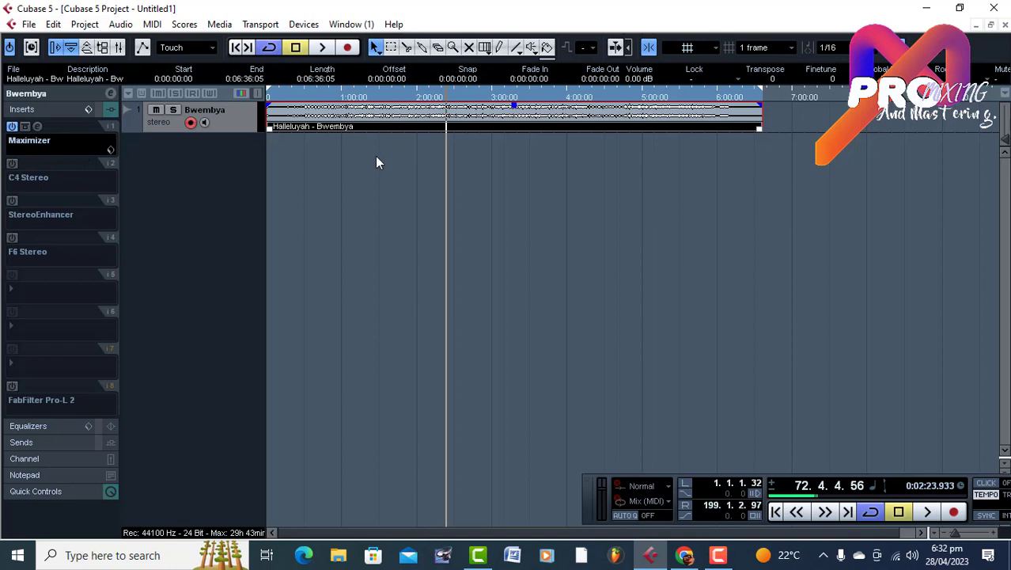
{"action": "left_click", "coordinate": [642, 99]}
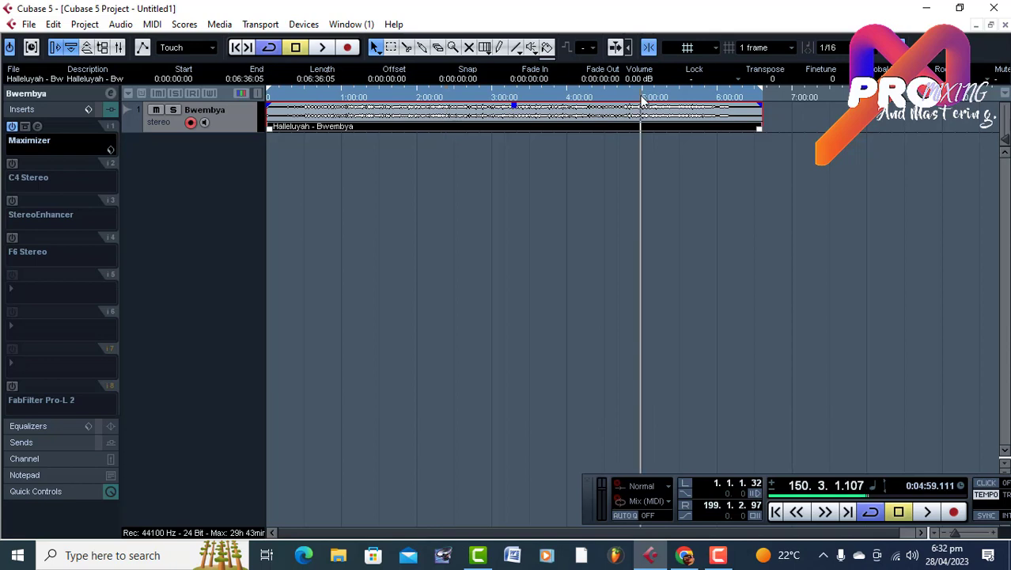
{"action": "left_click", "coordinate": [12, 166]}
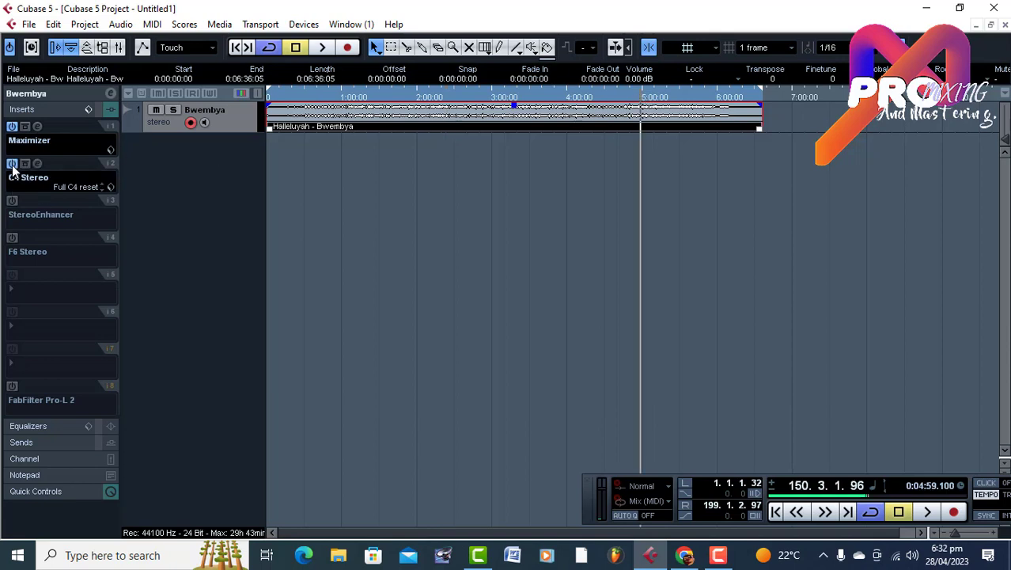
{"action": "left_click", "coordinate": [36, 164]}
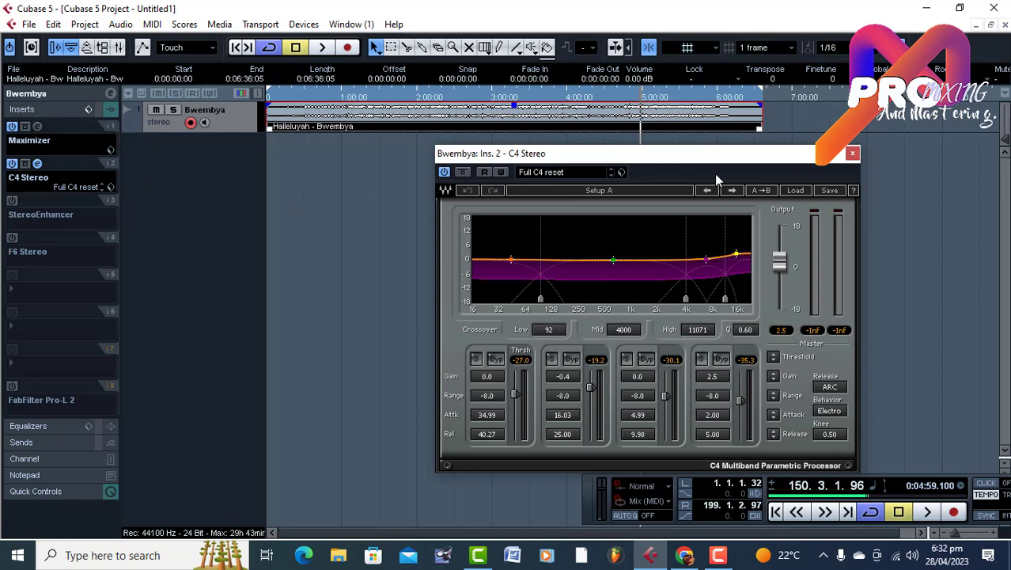
{"action": "left_click_drag", "start_coordinate": [726, 159], "coordinate": [564, 153]}
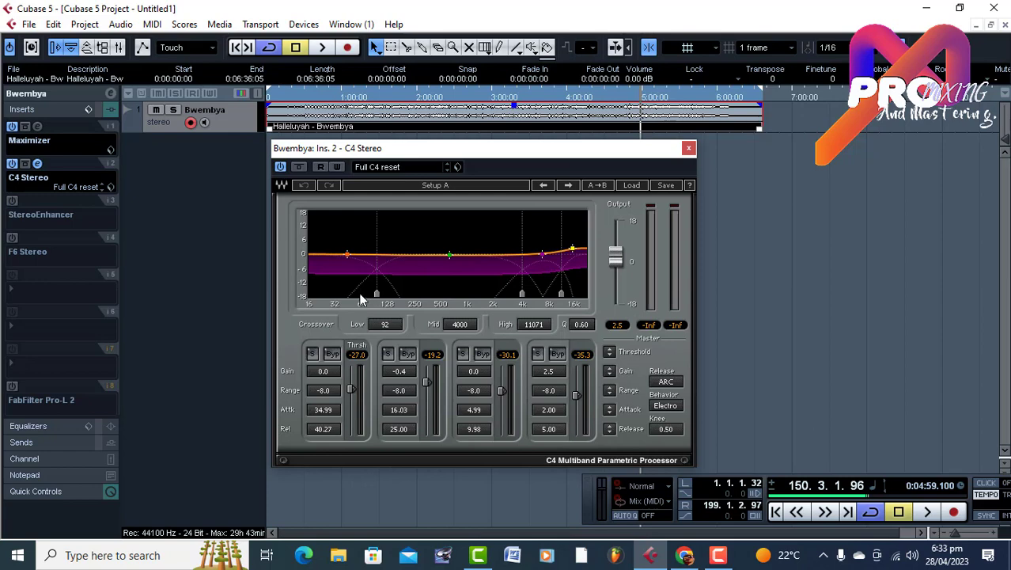
Compare the song with C4 Stereo off and on during playback, leave it on, stop and set the playback position to about 4:47.
{"action": "left_click", "coordinate": [11, 164]}
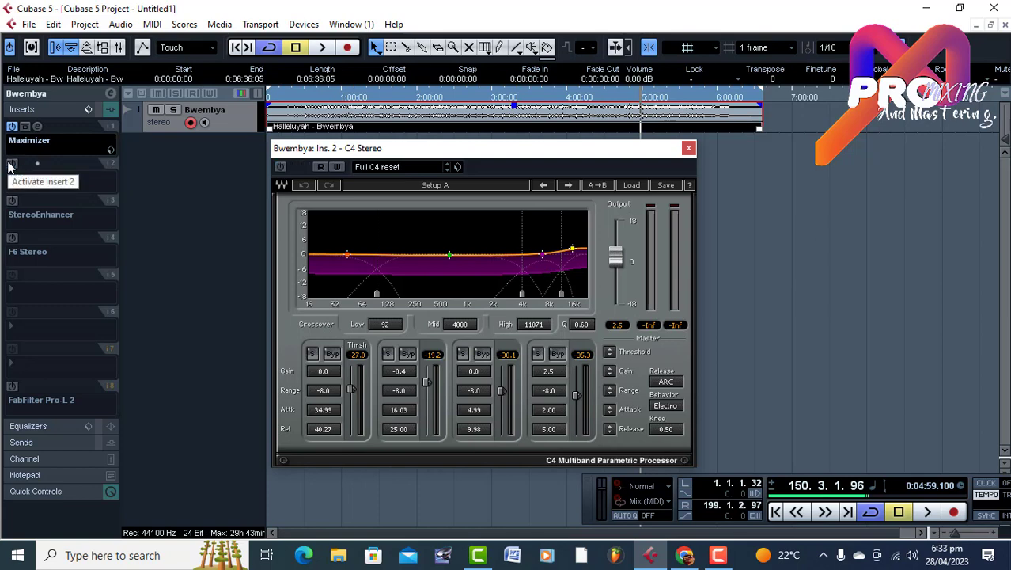
{"action": "key", "text": "space"}
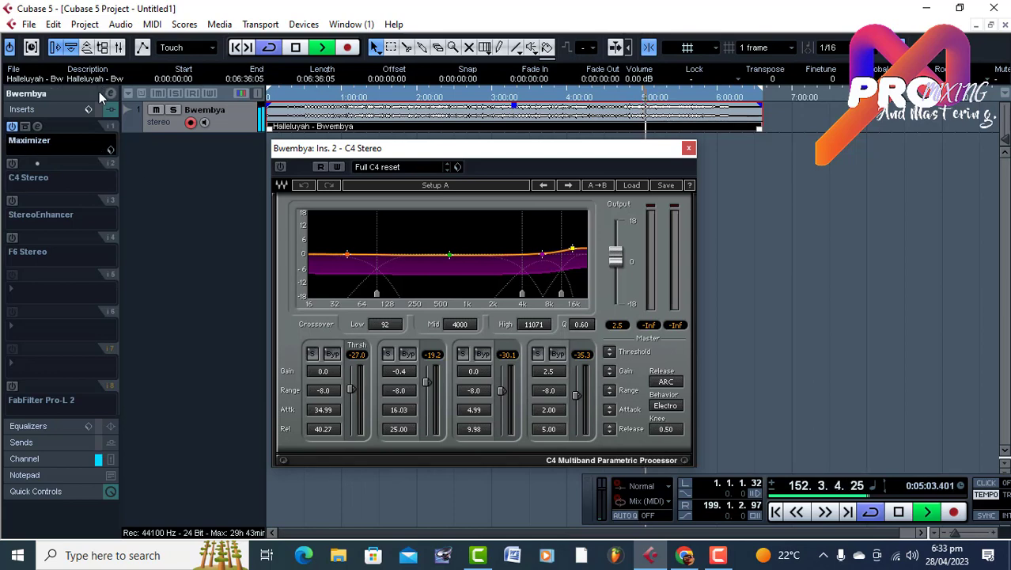
{"action": "left_click", "coordinate": [14, 164]}
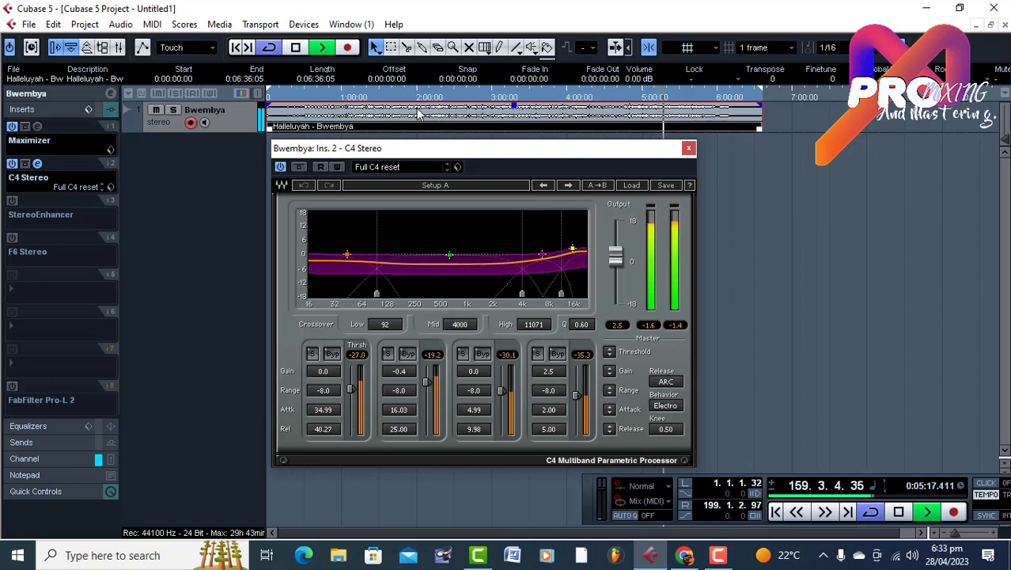
{"action": "left_click", "coordinate": [281, 167]}
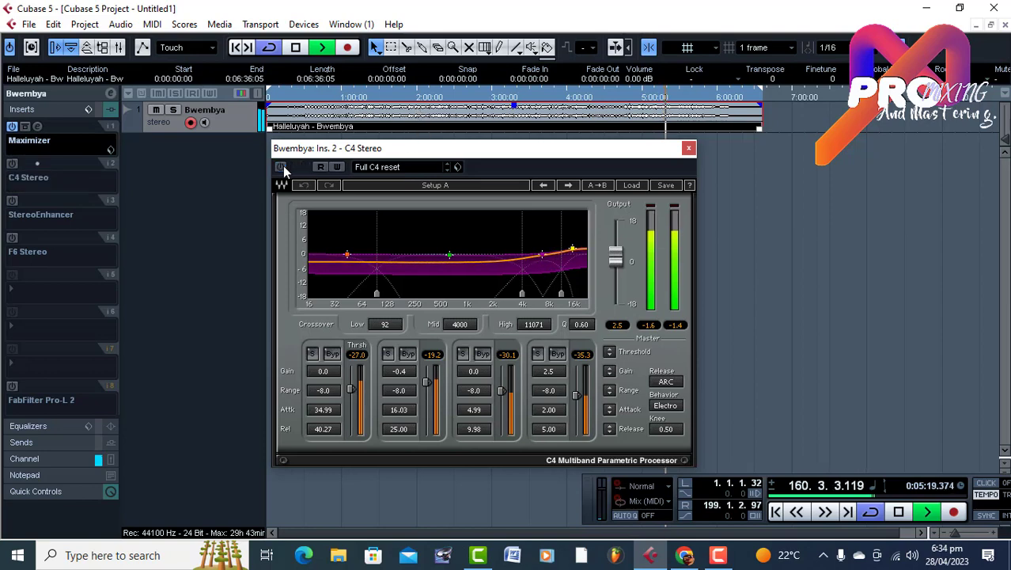
{"action": "left_click", "coordinate": [281, 167]}
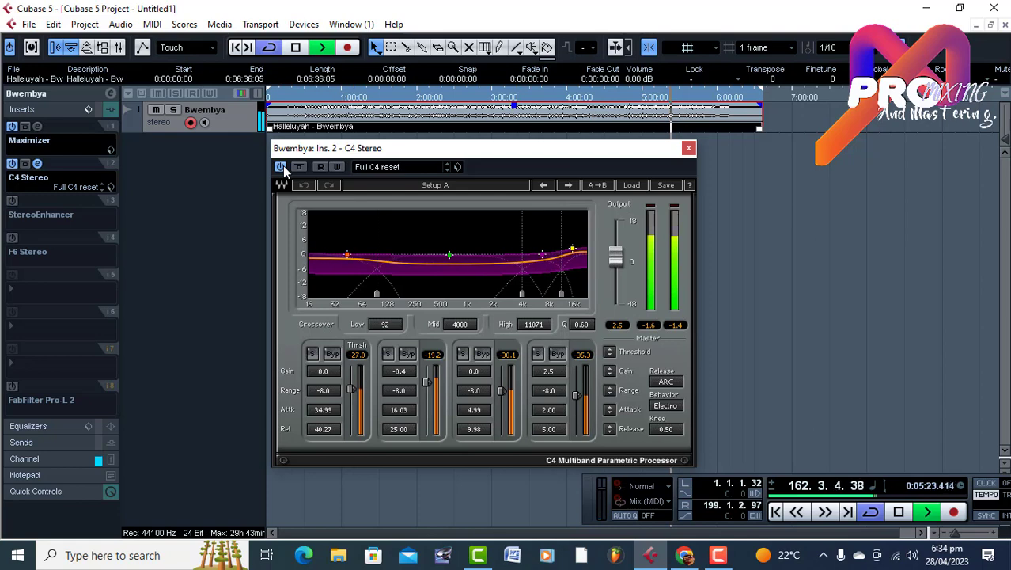
{"action": "key", "text": "space"}
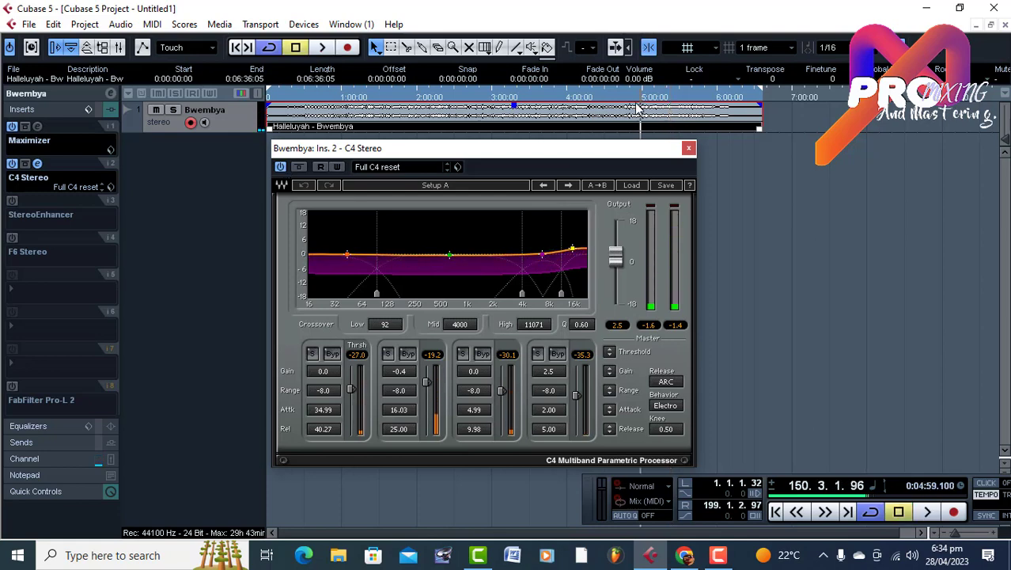
{"action": "left_click", "coordinate": [628, 96]}
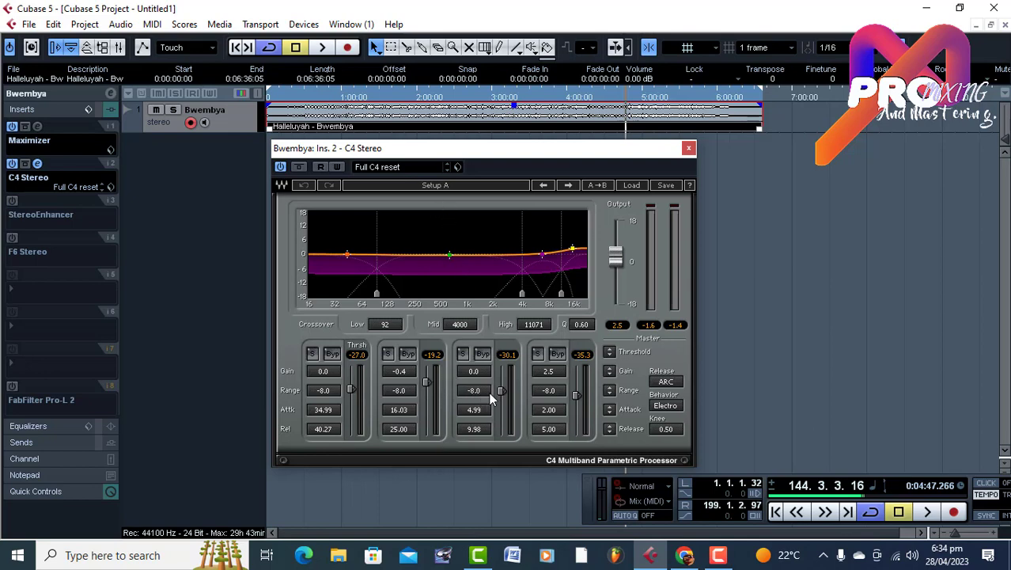
Set the C4's third-band range to -7.9 and second-band attack to 12.78, and nudge the second-band range to about -8.1.
{"action": "scroll", "coordinate": [473, 390], "scroll_direction": "up", "scroll_amount": 5}
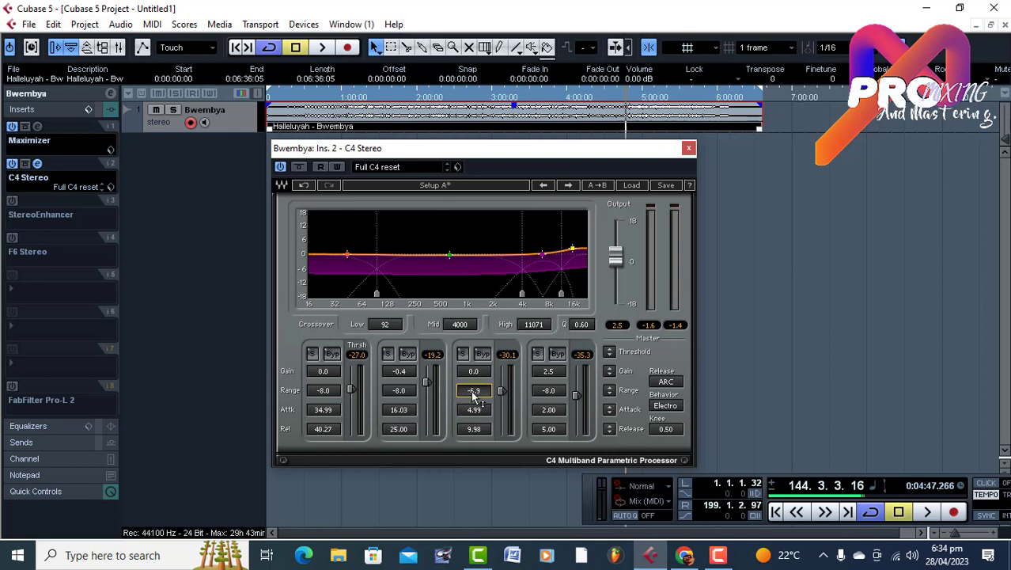
{"action": "scroll", "coordinate": [473, 397], "scroll_direction": "down", "scroll_amount": 5}
{"action": "left_click", "coordinate": [399, 410]}
{"action": "scroll", "coordinate": [400, 414], "scroll_direction": "down", "scroll_amount": 5}
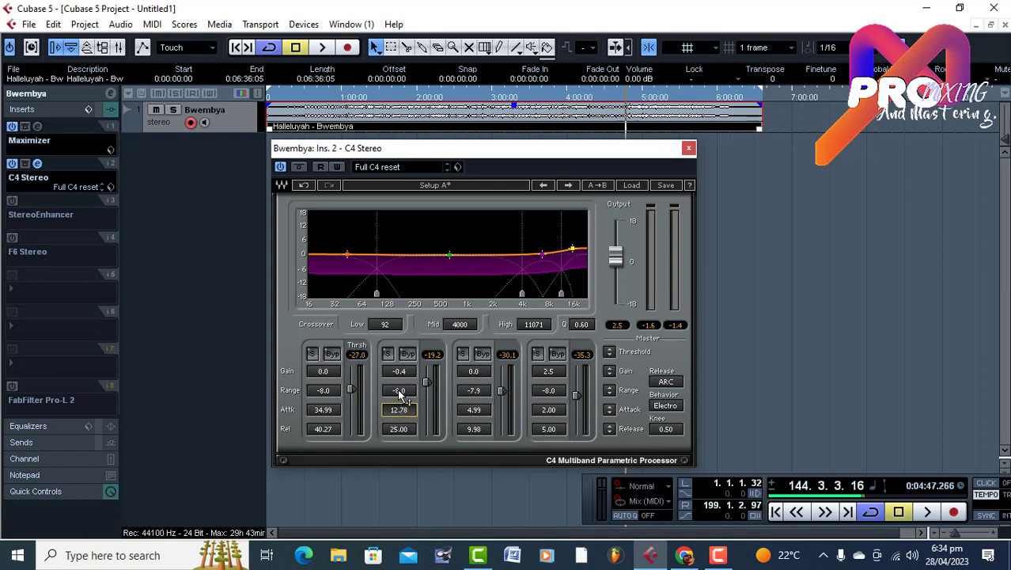
{"action": "left_click", "coordinate": [400, 390]}
{"action": "scroll", "coordinate": [401, 390], "scroll_direction": "up", "scroll_amount": 1}
{"action": "scroll", "coordinate": [401, 390], "scroll_direction": "down", "scroll_amount": 2}
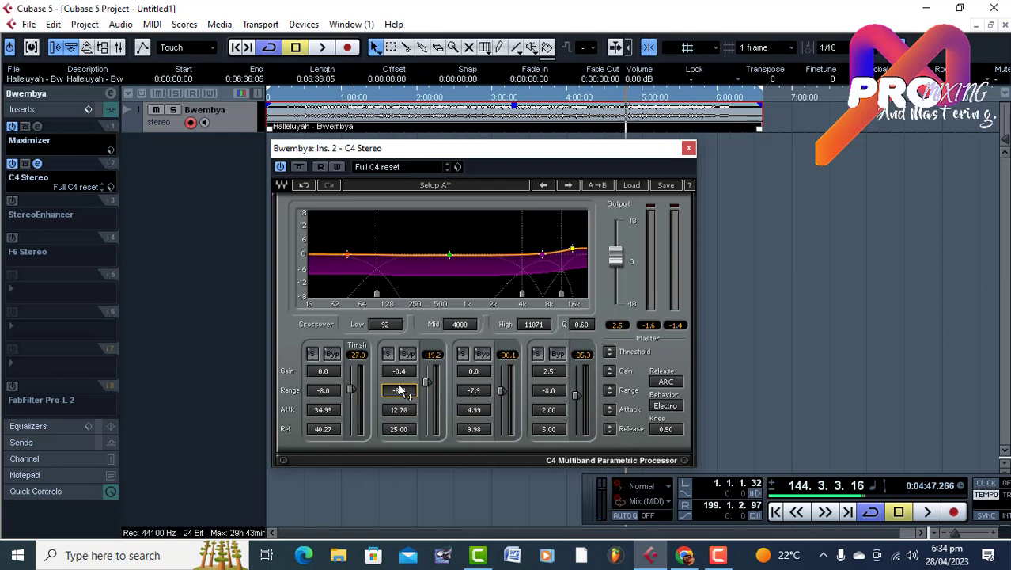
Try raising the second band's range to about 6.8 during playback, bring it back to -8.2 and stop.
{"action": "key", "text": "space"}
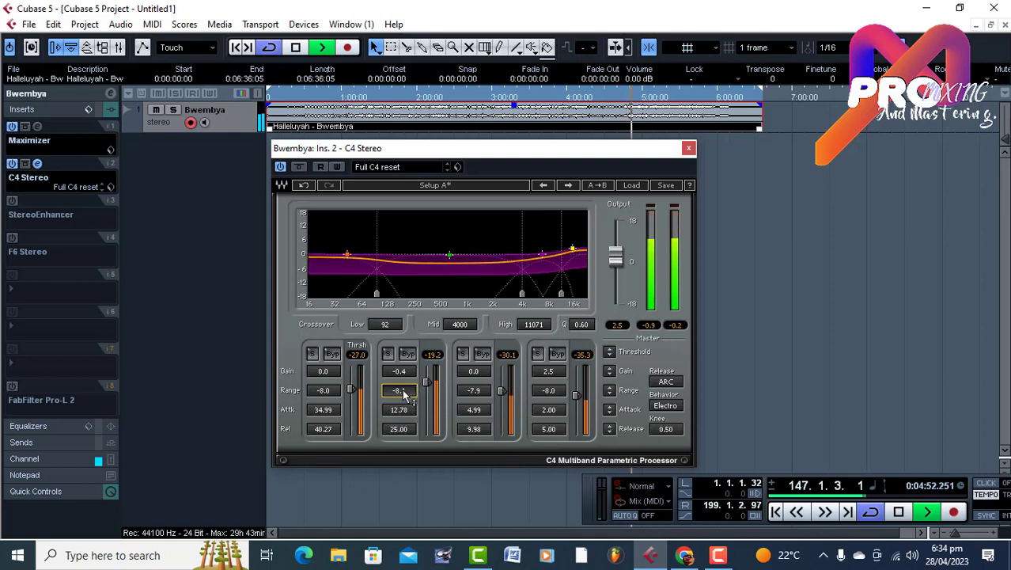
{"action": "scroll", "coordinate": [404, 393], "scroll_direction": "up", "scroll_amount": 15}
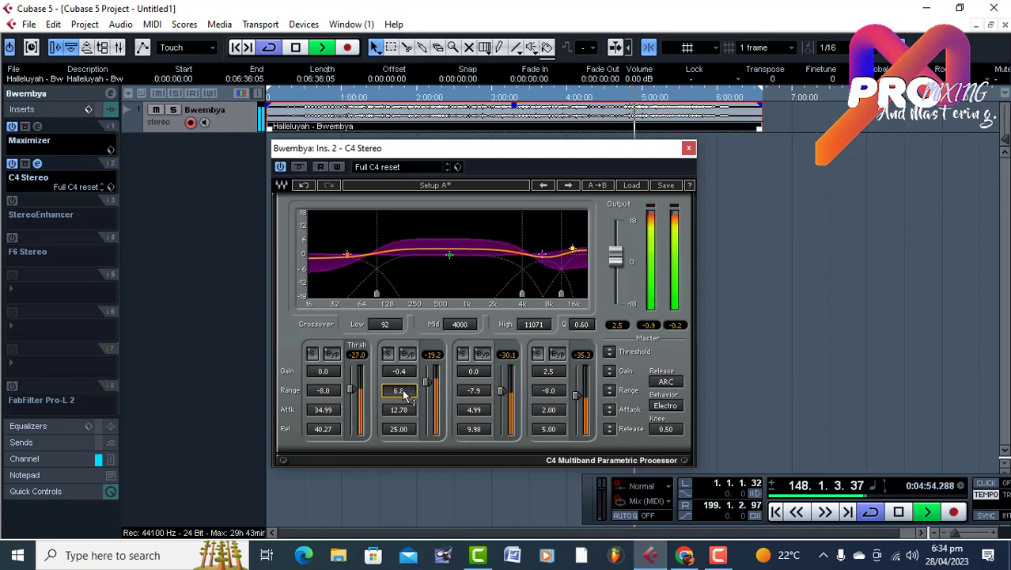
{"action": "scroll", "coordinate": [404, 393], "scroll_direction": "down", "scroll_amount": 15}
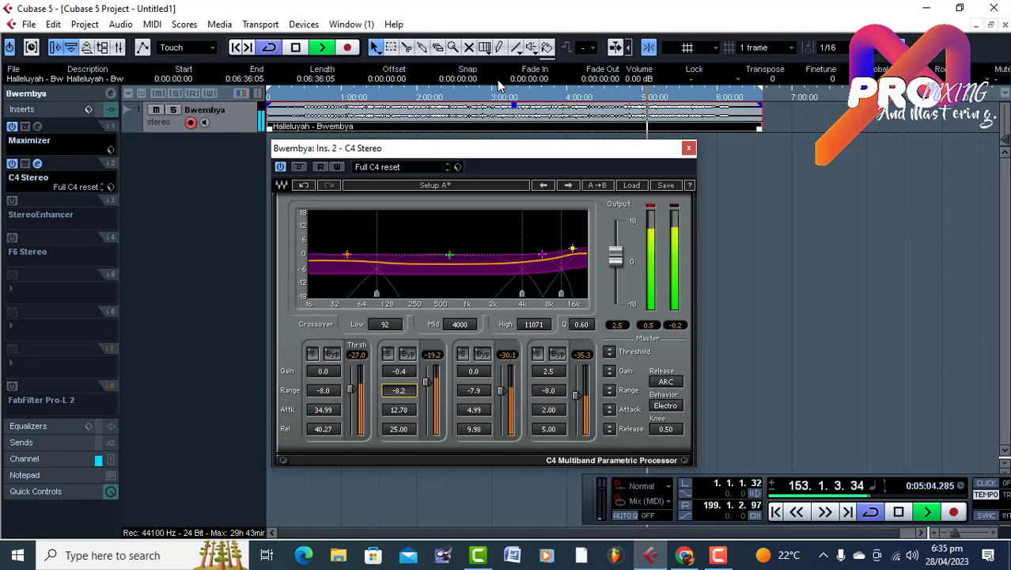
{"action": "key", "text": "space"}
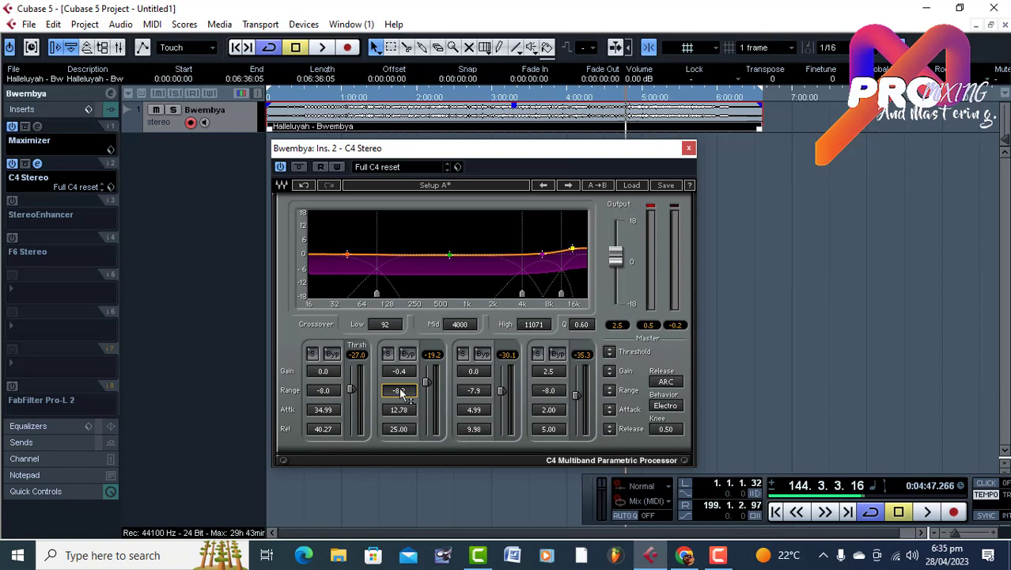
Raise the second band's range to about 6 to hear the boost during playback, and bring it back down to -7.9.
{"action": "scroll", "coordinate": [399, 390], "scroll_direction": "up", "scroll_amount": 10}
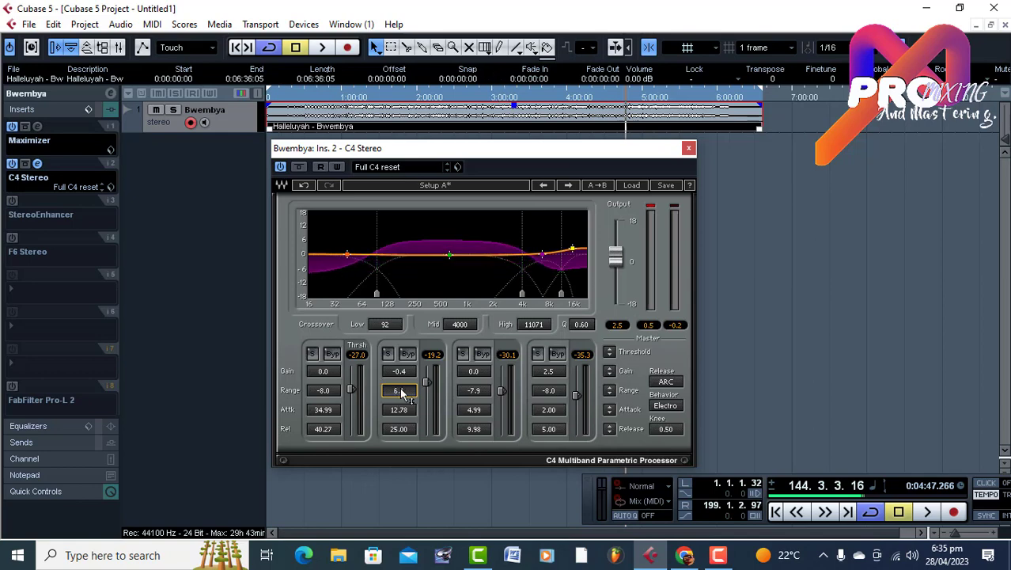
{"action": "key", "text": "space"}
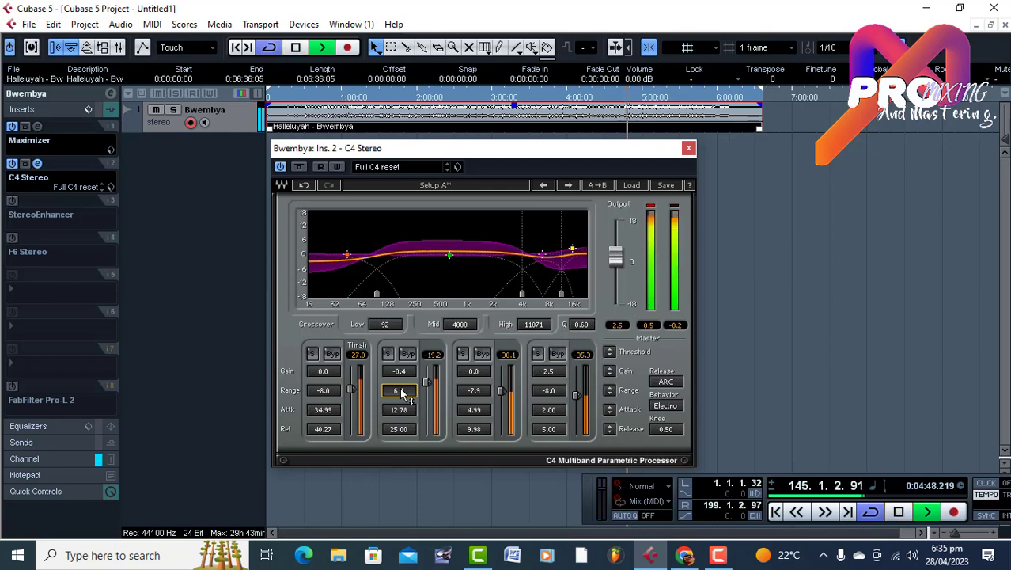
{"action": "scroll", "coordinate": [400, 389], "scroll_direction": "up", "scroll_amount": 10}
{"action": "type", "text": "-5"}
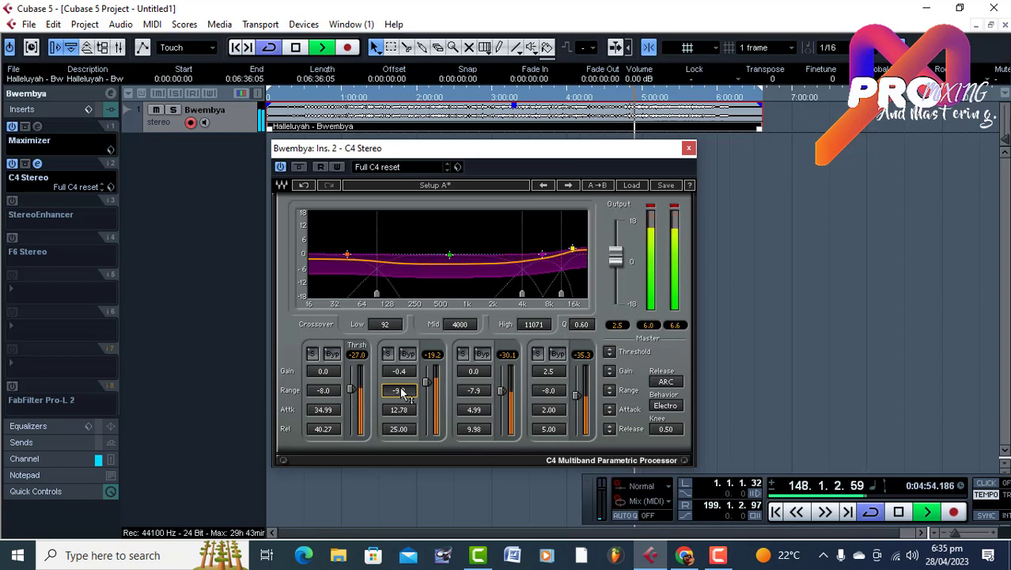
{"action": "key", "text": "BackSpace"}
{"action": "type", "text": "8"}
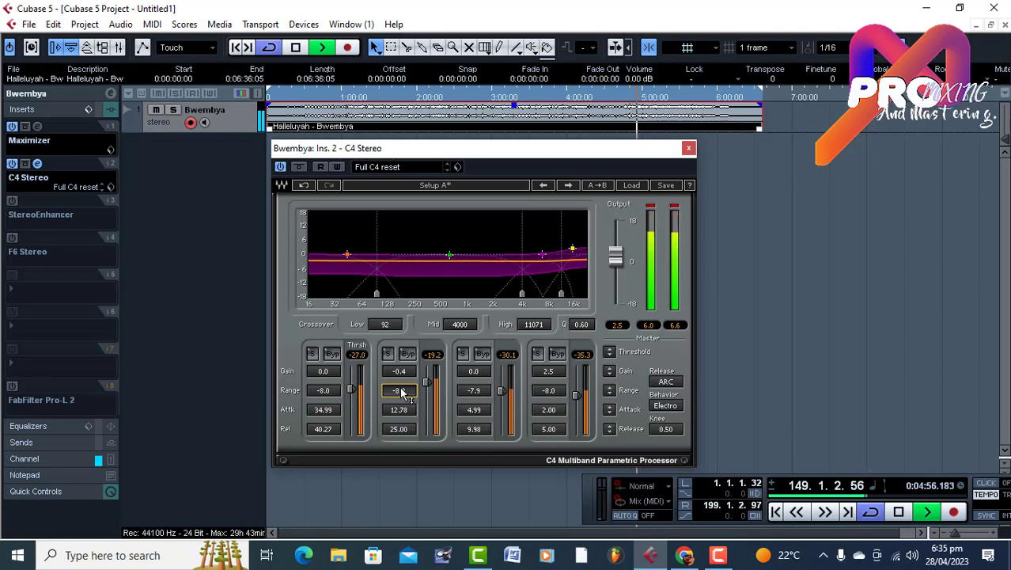
{"action": "type", "text": ".6"}
{"action": "key", "text": "BackSpace"}
{"action": "type", "text": "2"}
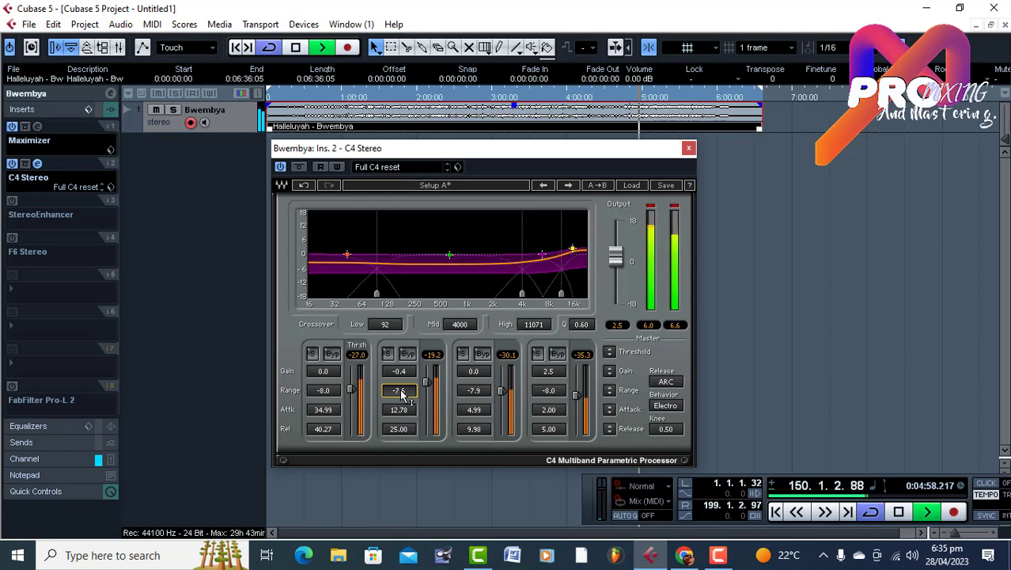
{"action": "key", "text": "Up"}
{"action": "key", "text": "Up"}
{"action": "key", "text": "Up"}
{"action": "key", "text": "Up"}
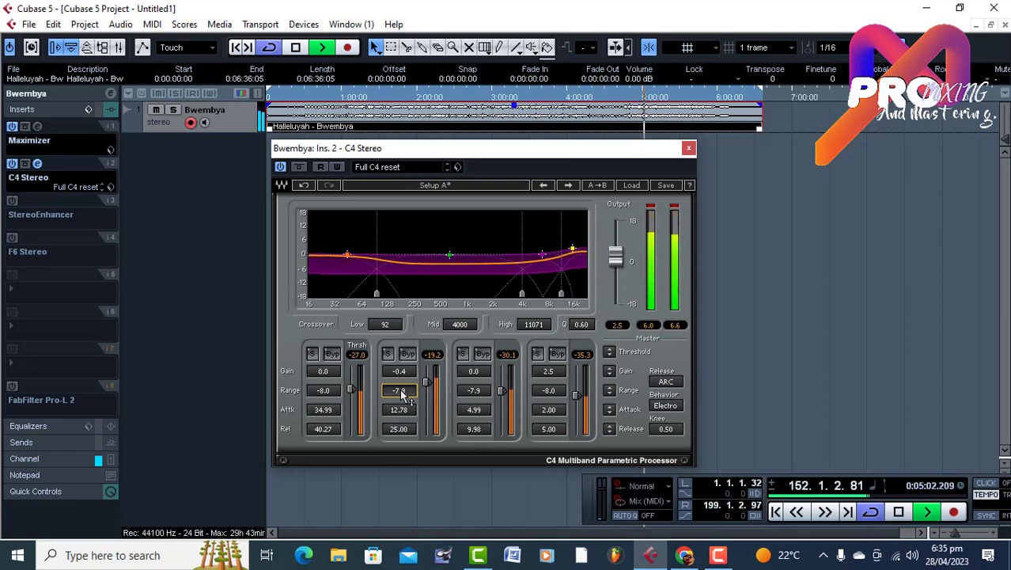
Set the playback position to about 4:58, solo the C4's low band, listen to it and stop.
{"action": "key", "text": "Home"}
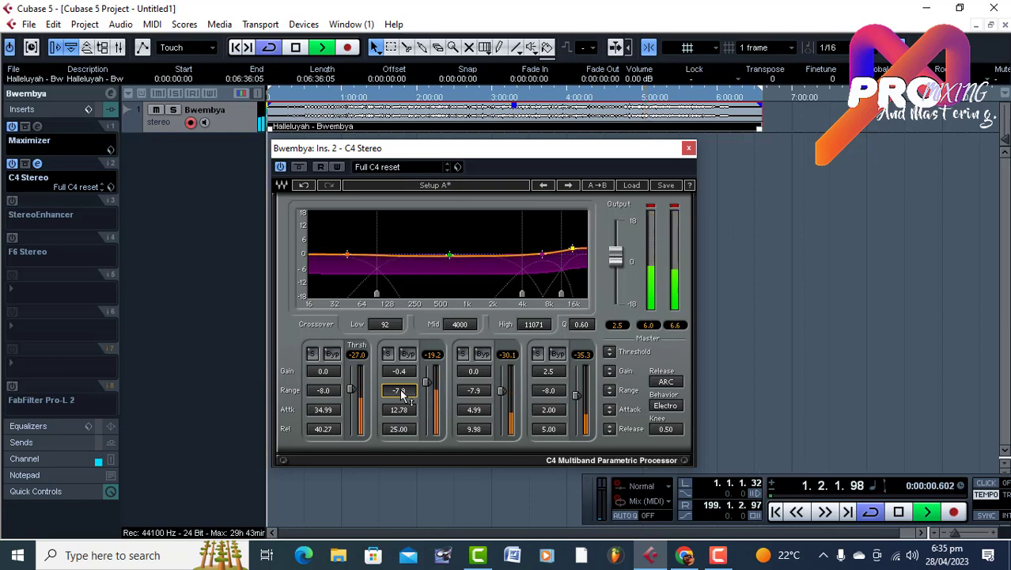
{"action": "key", "text": "End"}
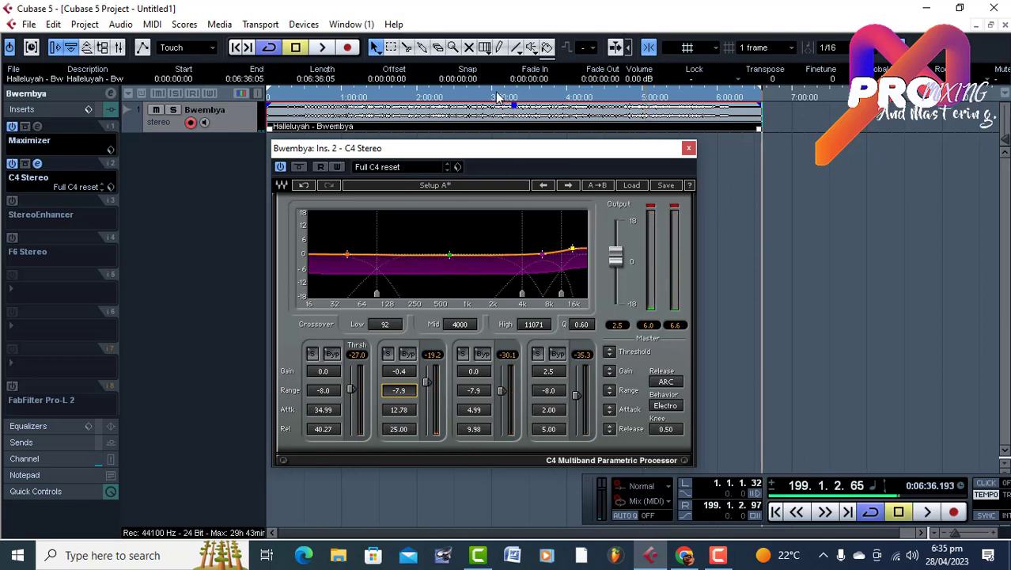
{"action": "left_click", "coordinate": [640, 97]}
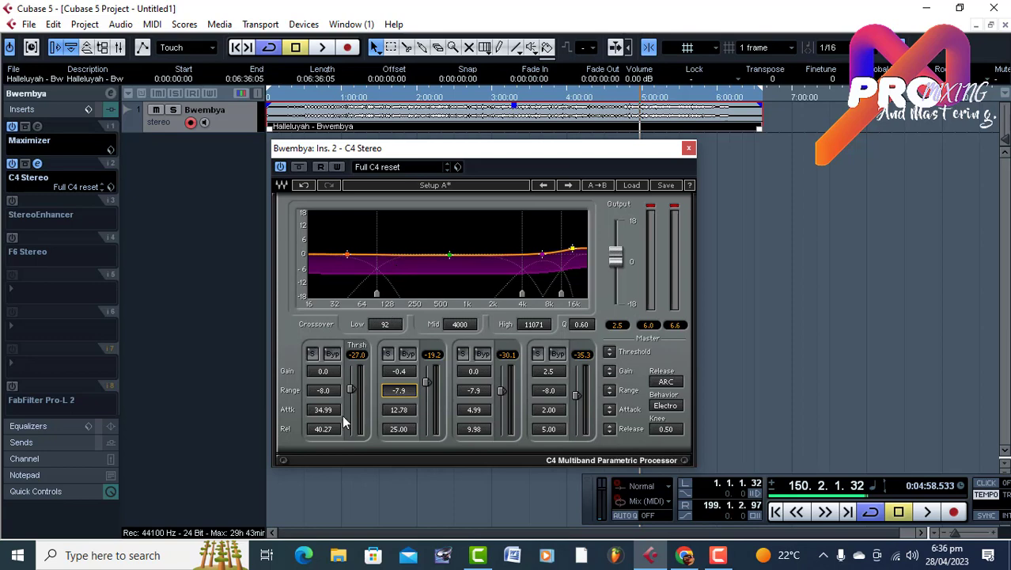
{"action": "left_click", "coordinate": [313, 355]}
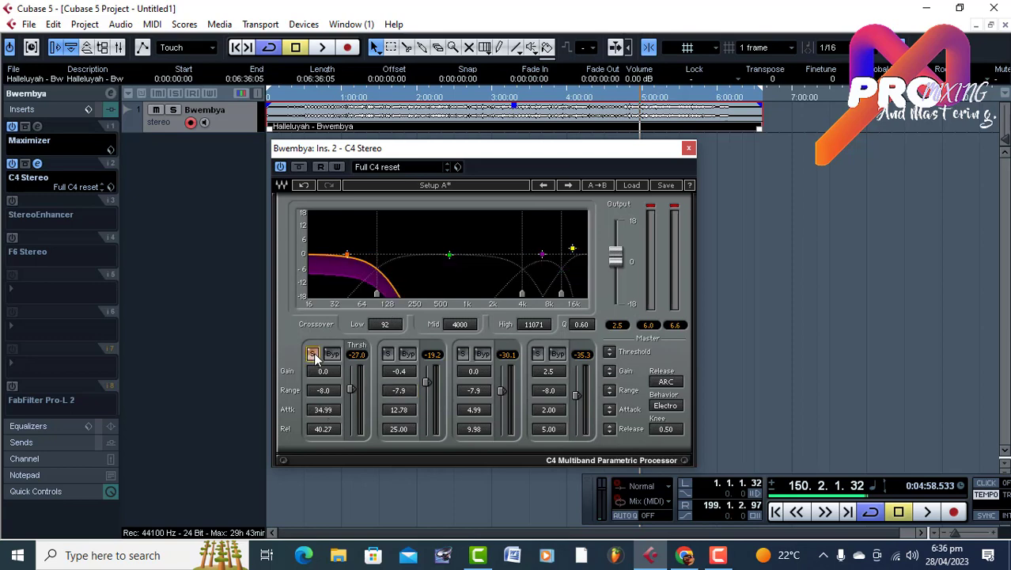
{"action": "key", "text": "space"}
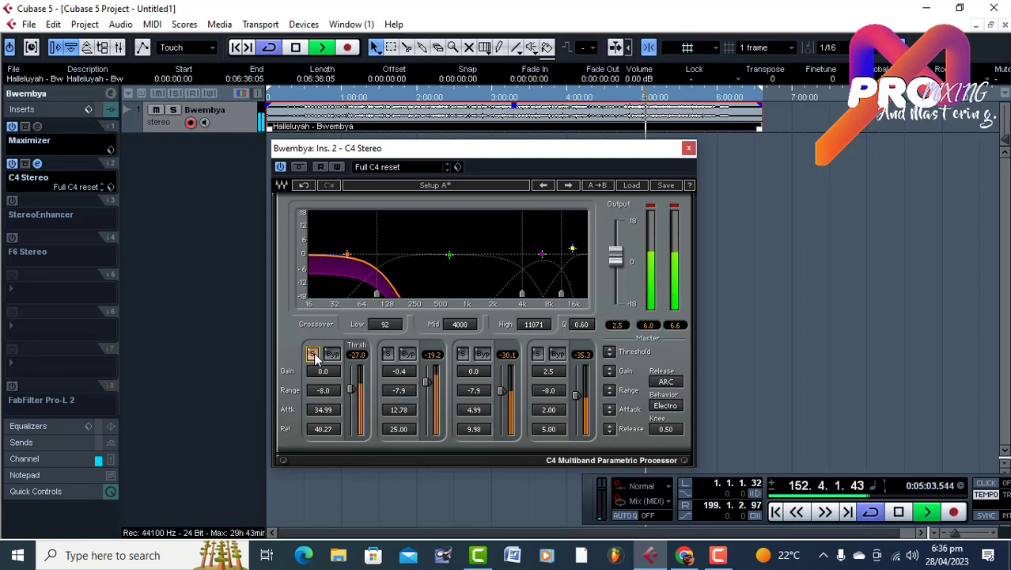
{"action": "key", "text": "space"}
{"action": "key", "text": "space"}
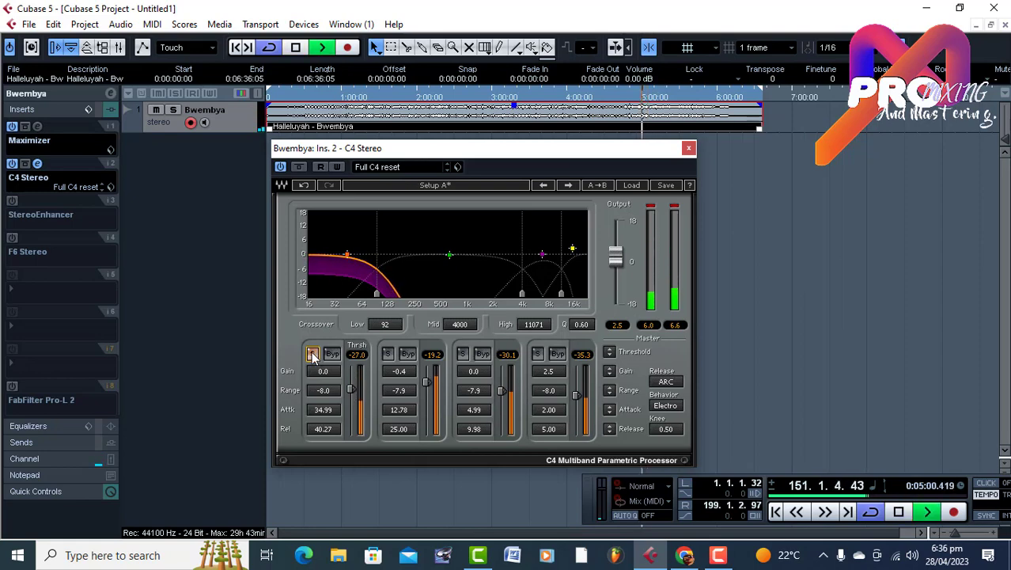
{"action": "key", "text": "space"}
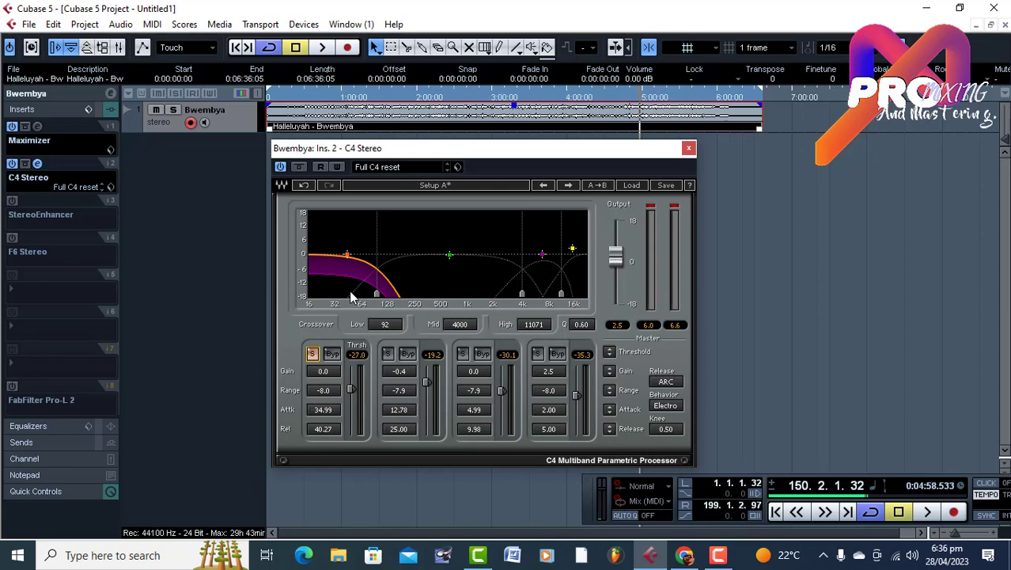
Unsolo the low band, solo the C4's second band, listen to it and stop.
{"action": "left_click", "coordinate": [312, 355]}
{"action": "left_click", "coordinate": [388, 354]}
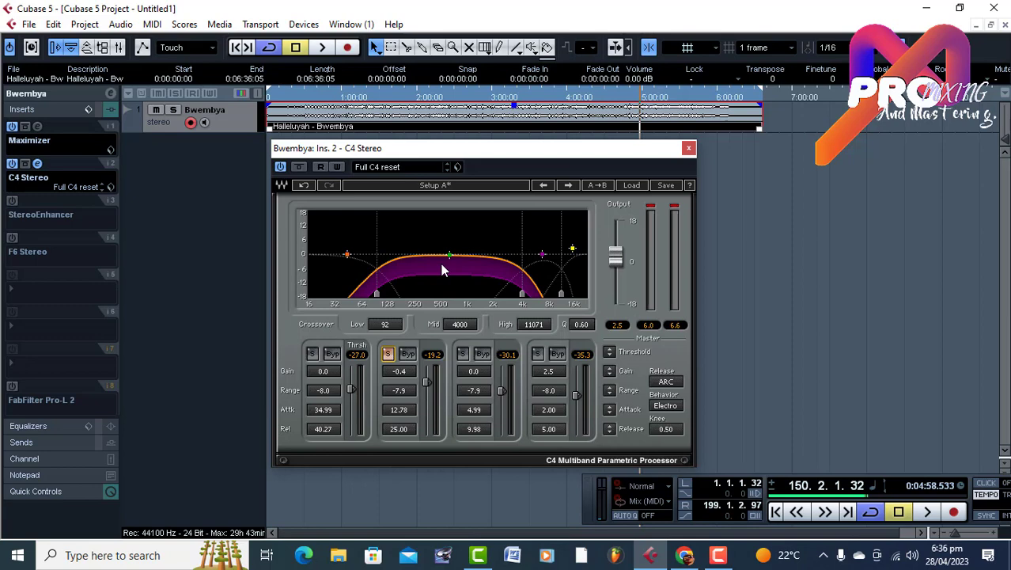
{"action": "key", "text": "space"}
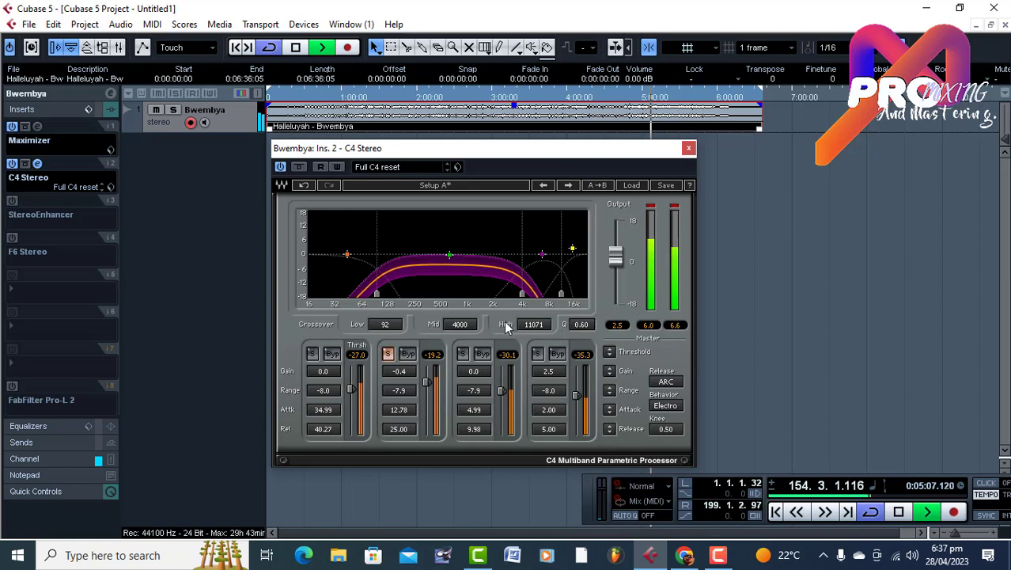
{"action": "key", "text": "space"}
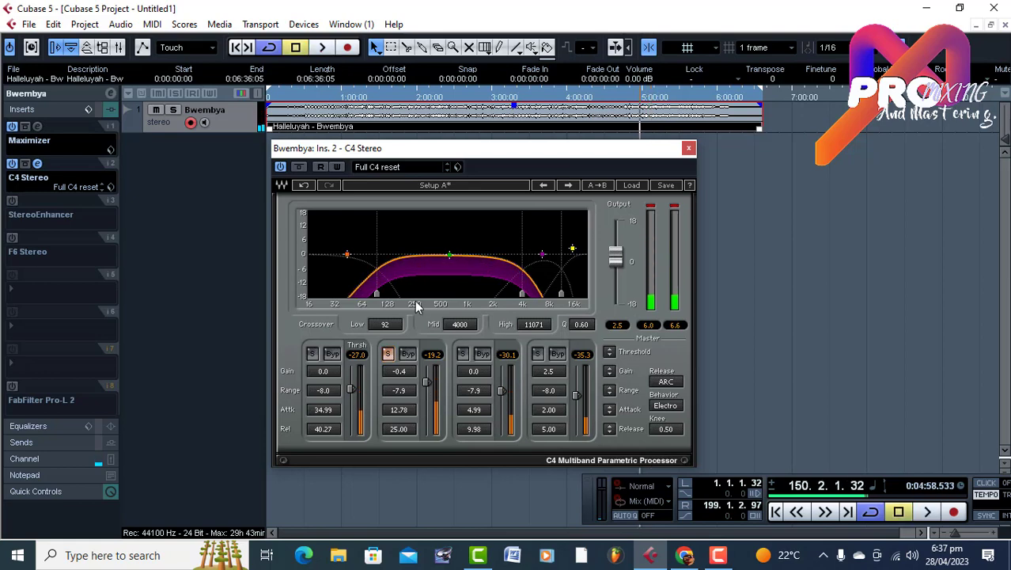
Unsolo the C4's second band, solo its third band, listen to it and stop.
{"action": "left_click", "coordinate": [388, 354]}
{"action": "left_click", "coordinate": [462, 353]}
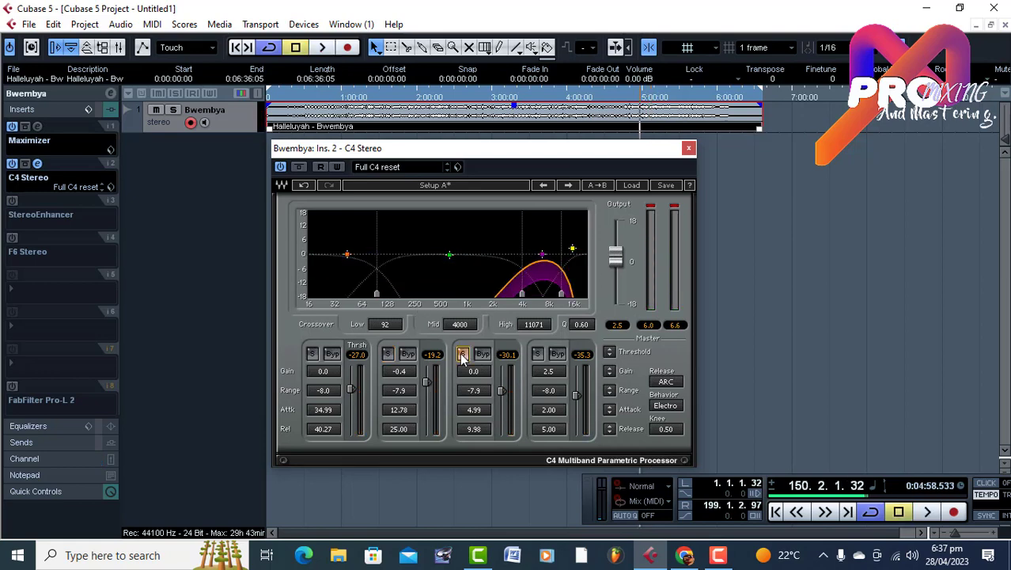
{"action": "key", "text": "space"}
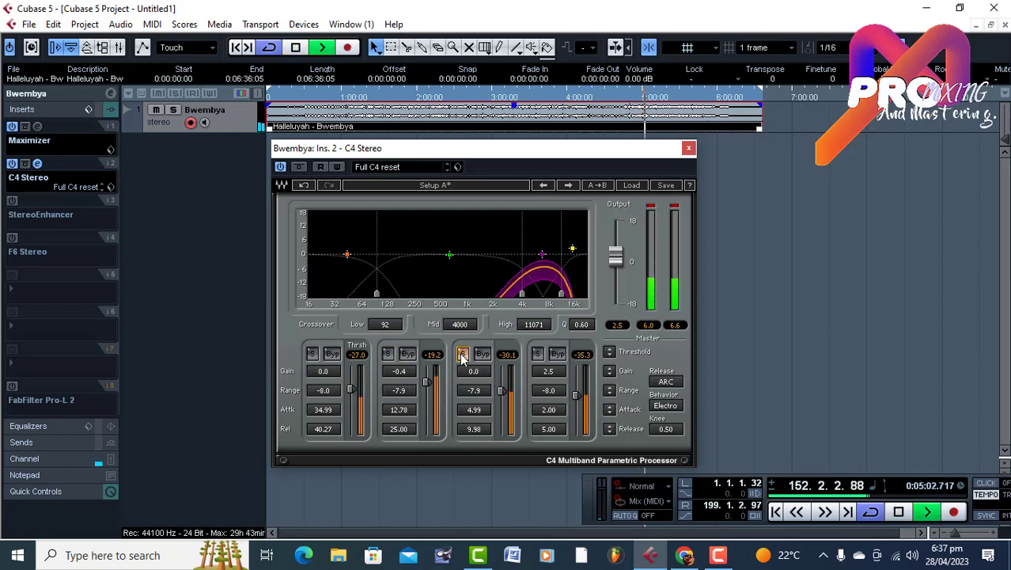
{"action": "key", "text": "space"}
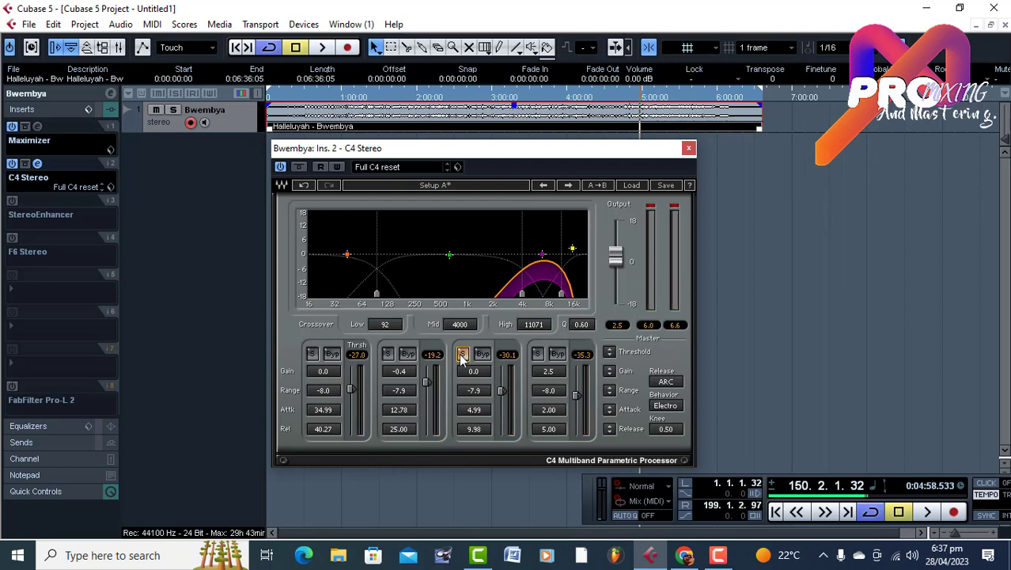
Solo the C4's fourth band instead of the third, listen to it and stop, and close the C4 editor with no band soloed.
{"action": "left_click", "coordinate": [463, 355]}
{"action": "left_click", "coordinate": [464, 356]}
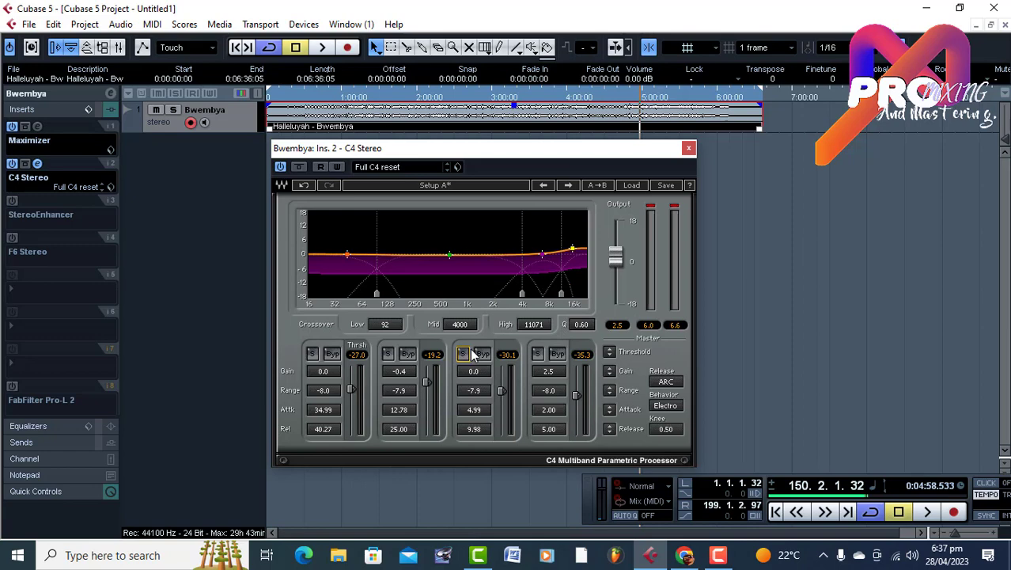
{"action": "left_click", "coordinate": [538, 354]}
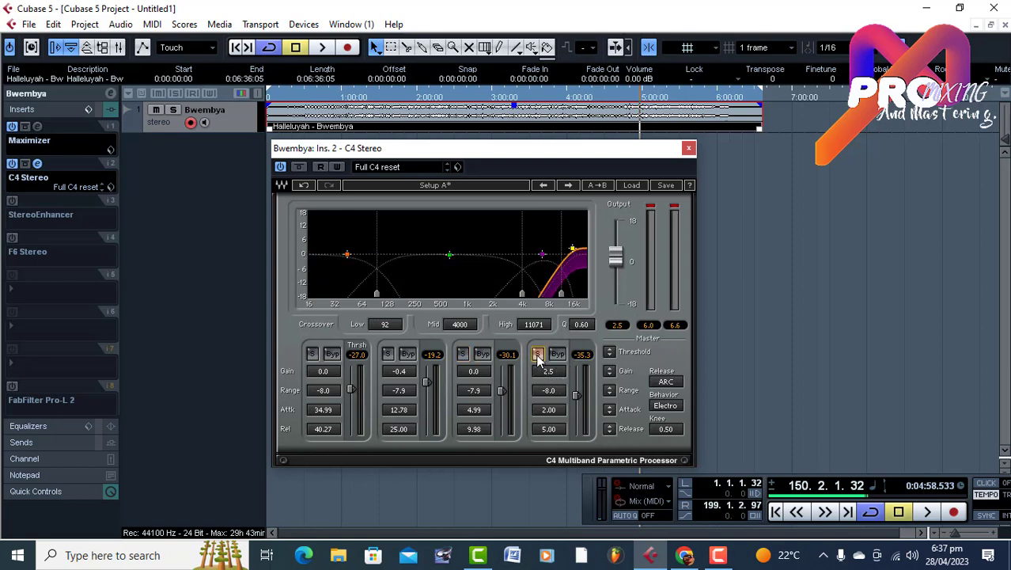
{"action": "key", "text": "space"}
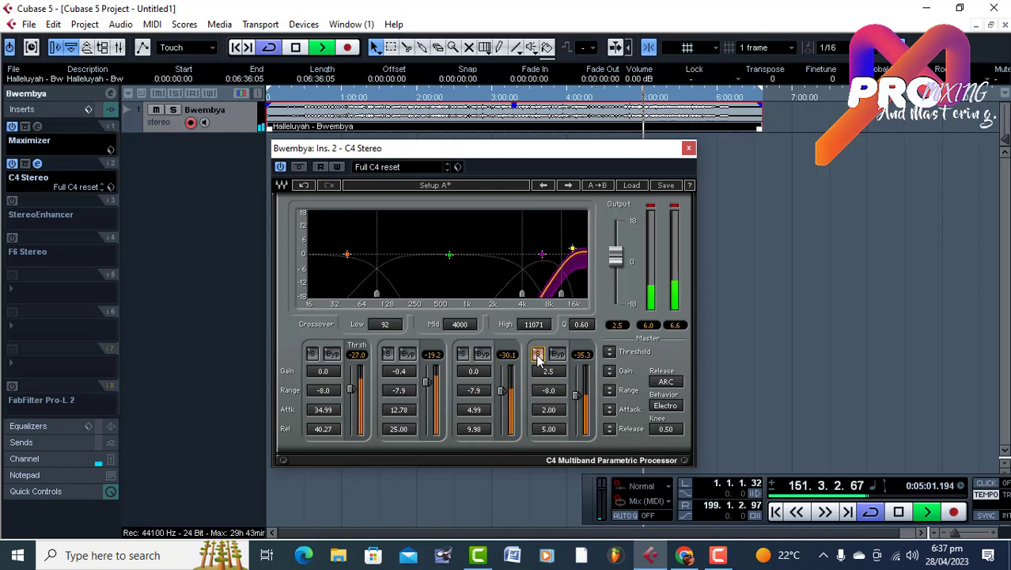
{"action": "key", "text": "space"}
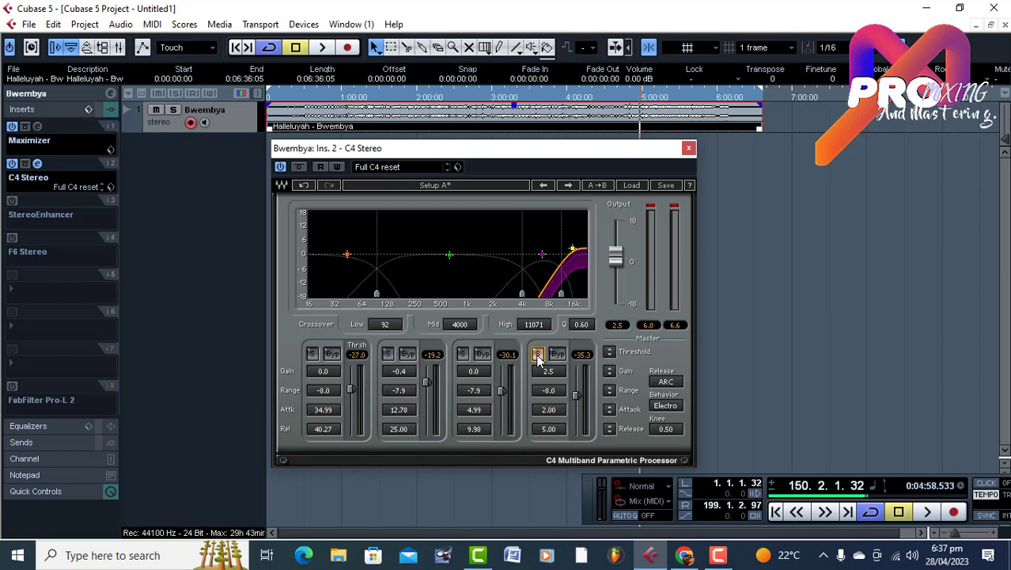
{"action": "left_click", "coordinate": [538, 356]}
{"action": "left_click", "coordinate": [537, 354]}
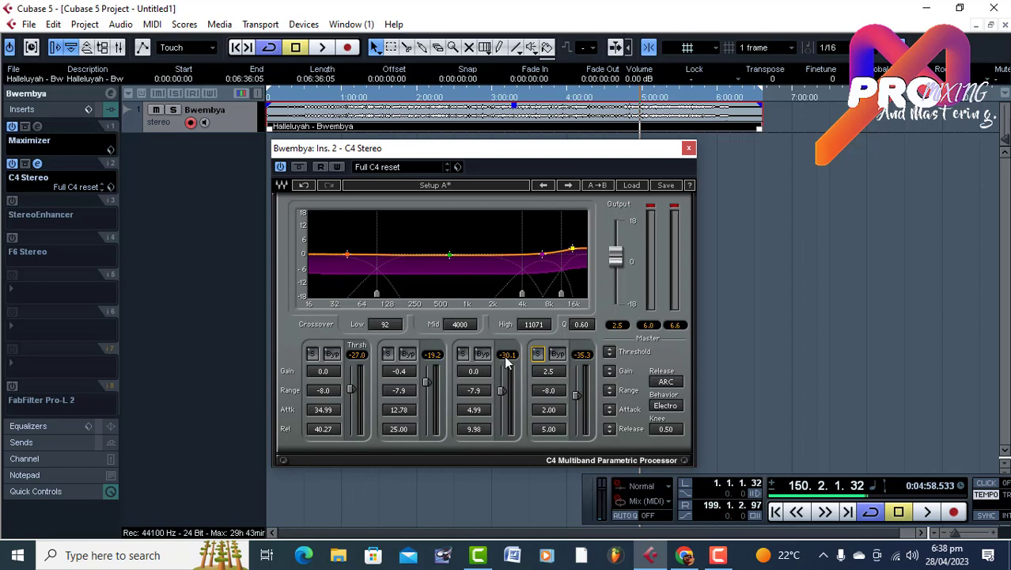
{"action": "left_click", "coordinate": [689, 150]}
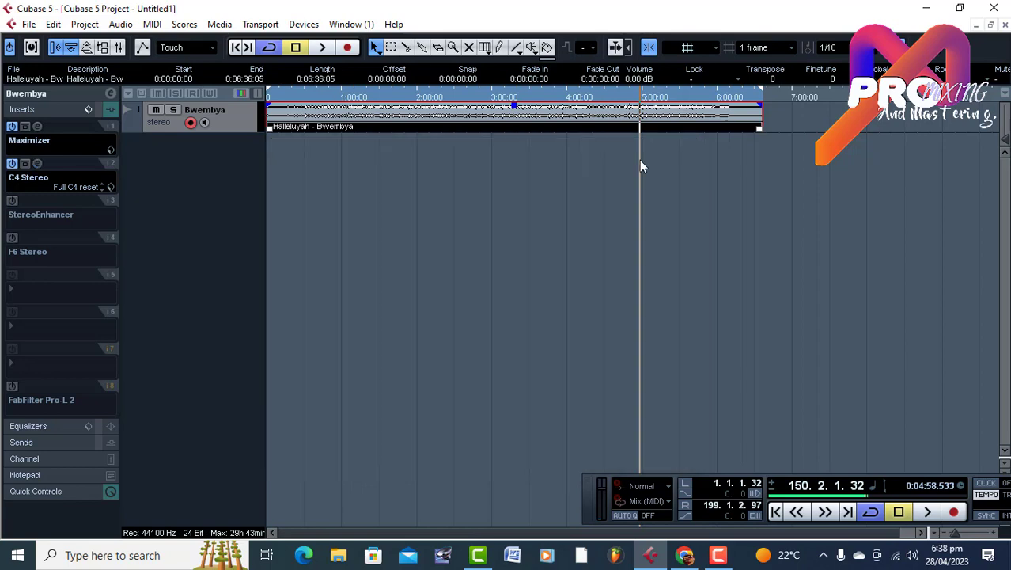
Compare the dry and processed sound by switching off Maximizer and C4 Stereo, playing the track, switching both back on and stopping.
{"action": "left_click", "coordinate": [12, 163]}
{"action": "left_click", "coordinate": [12, 125]}
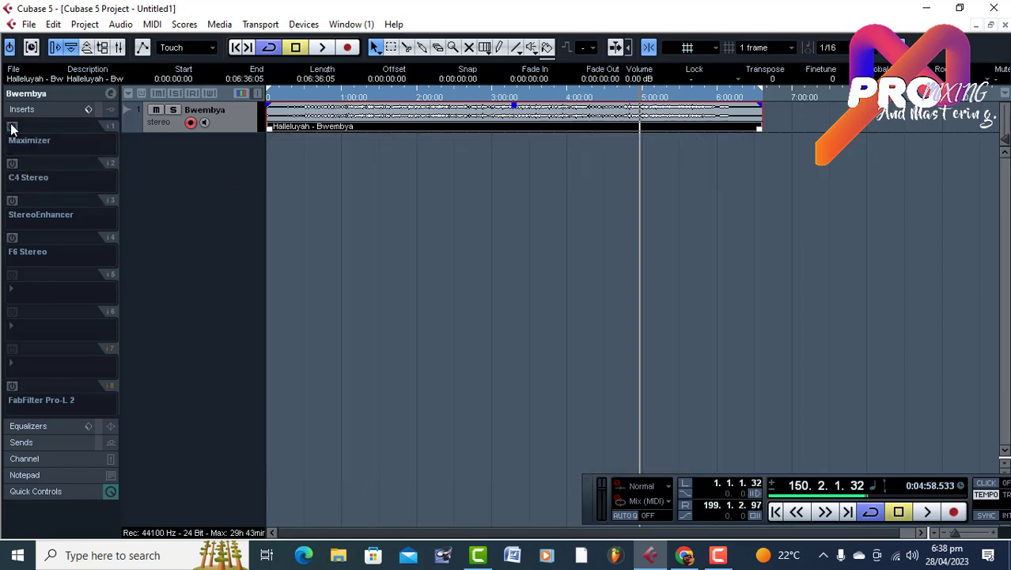
{"action": "key", "text": "space"}
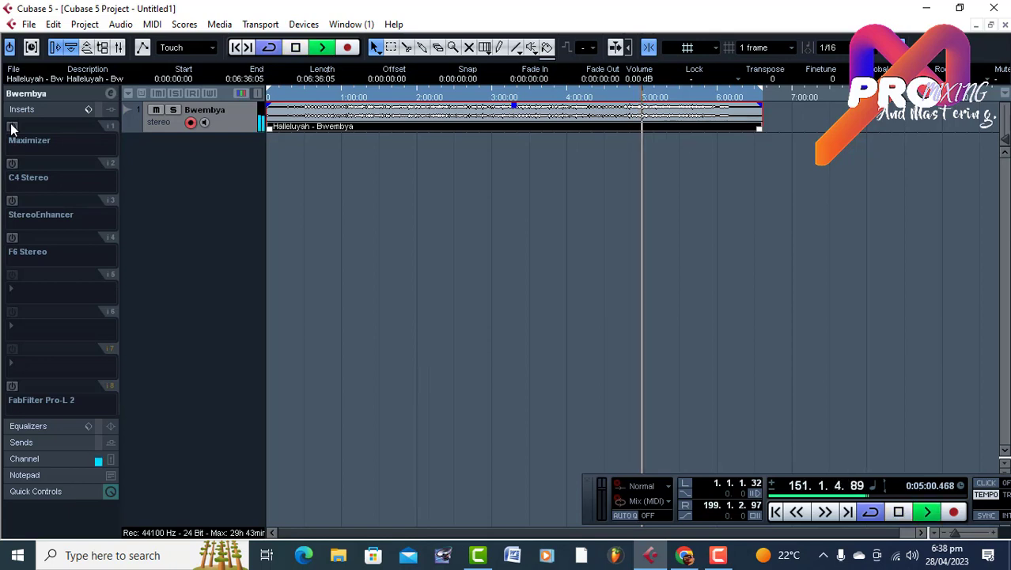
{"action": "left_click", "coordinate": [12, 126]}
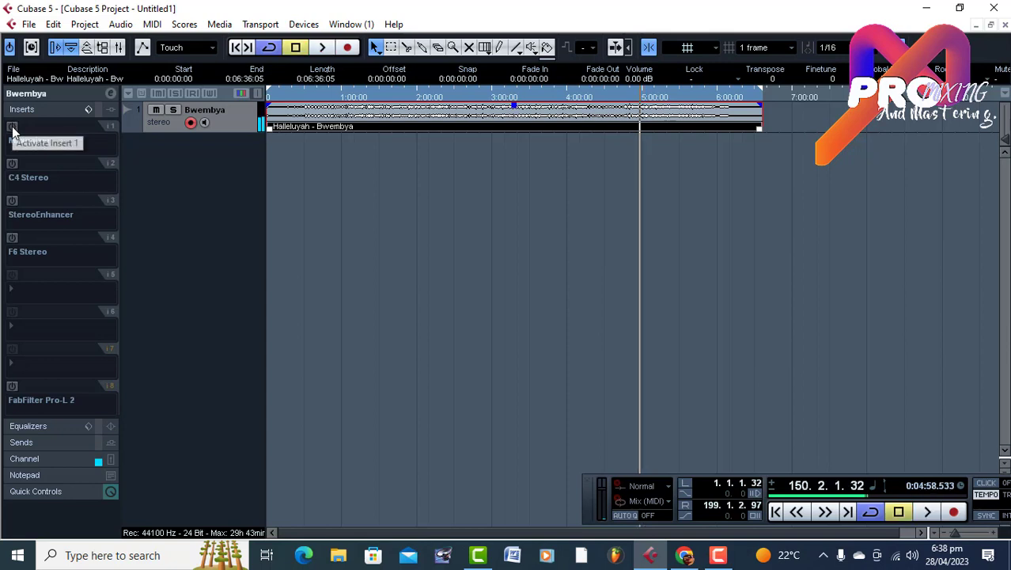
{"action": "left_click", "coordinate": [12, 163]}
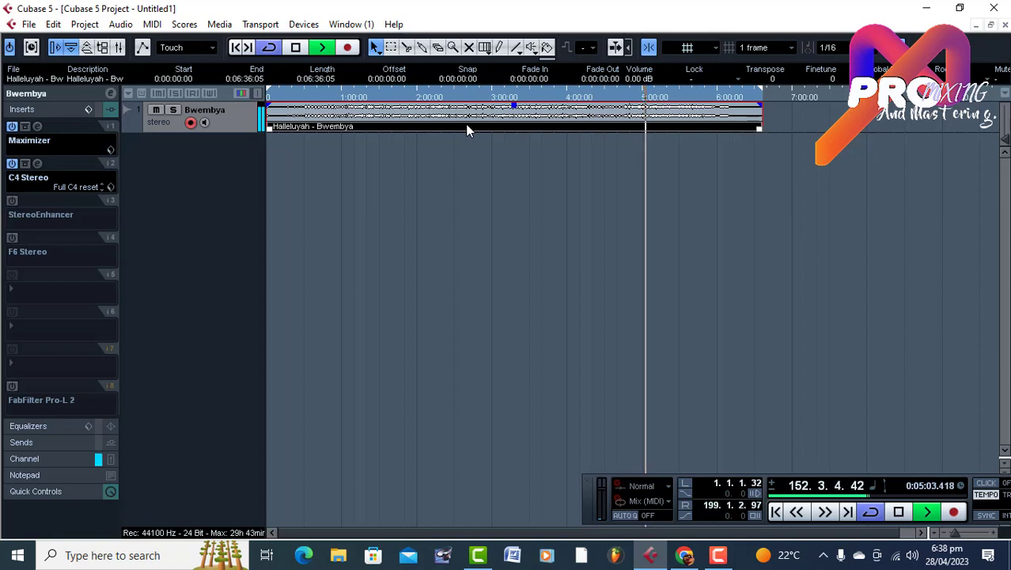
{"action": "key", "text": "space"}
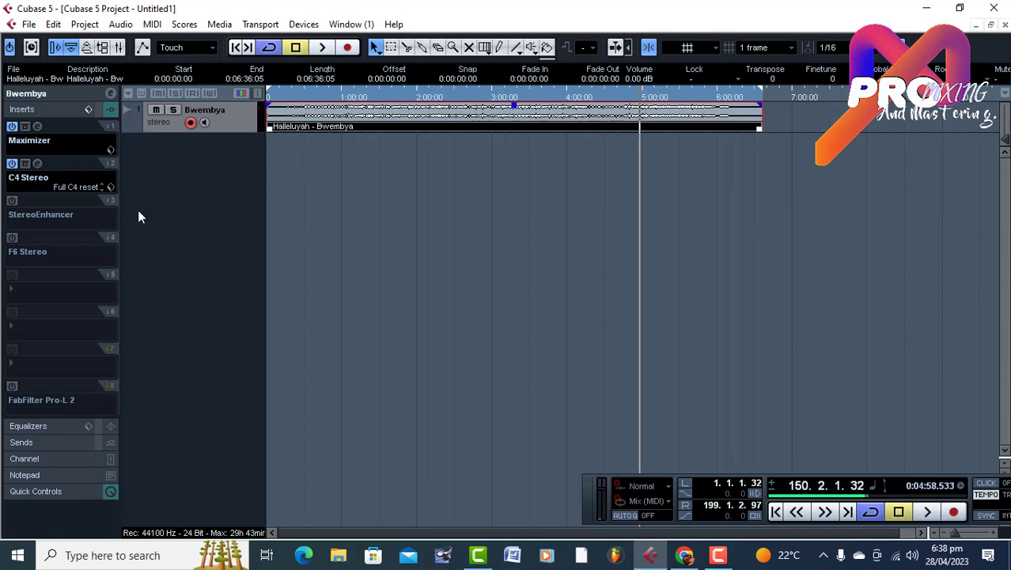
Activate the StereoEnhancer insert, open its editor, and play the track to hear the widening before stopping.
{"action": "left_click", "coordinate": [11, 202]}
{"action": "left_click", "coordinate": [36, 200]}
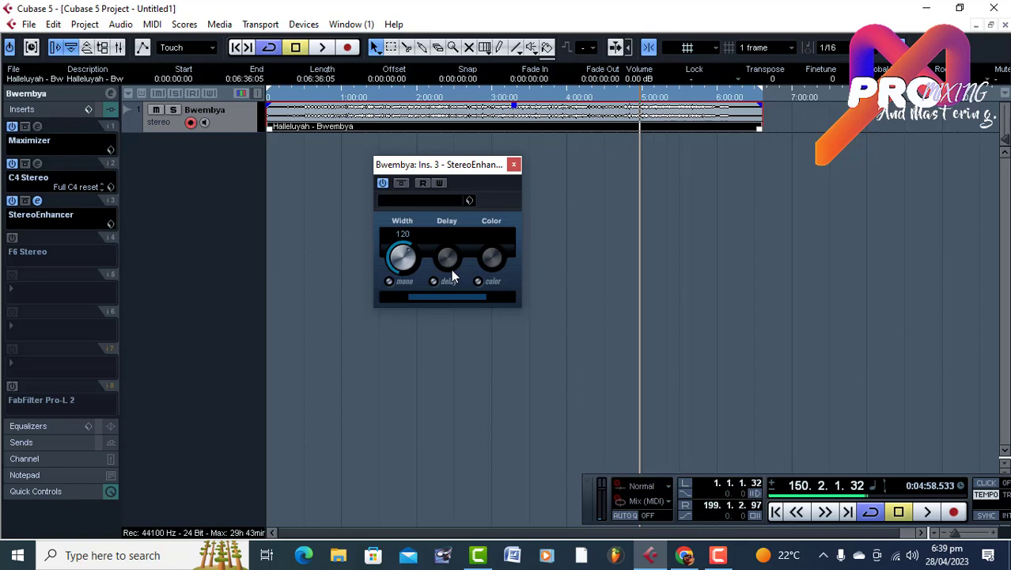
{"action": "key", "text": "space"}
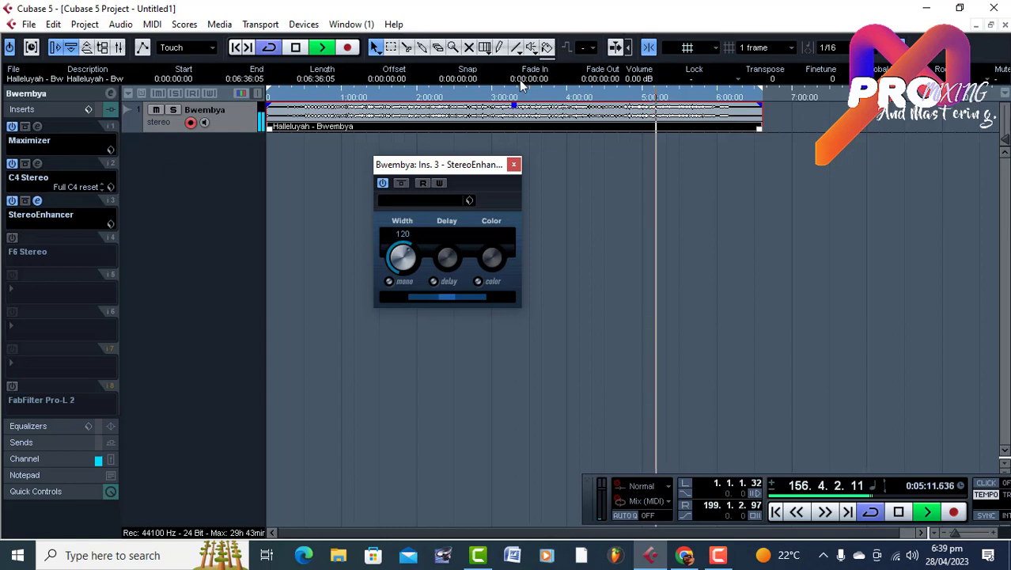
{"action": "key", "text": "space"}
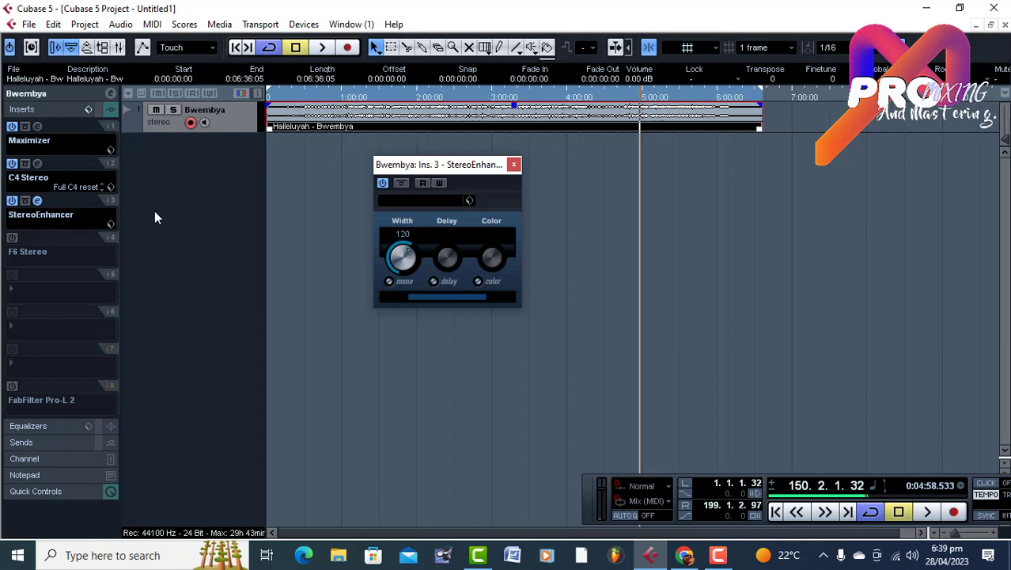
Activate the F6 Stereo insert and open its editor, looking briefly at the C4 editor for comparison.
{"action": "left_click", "coordinate": [13, 239]}
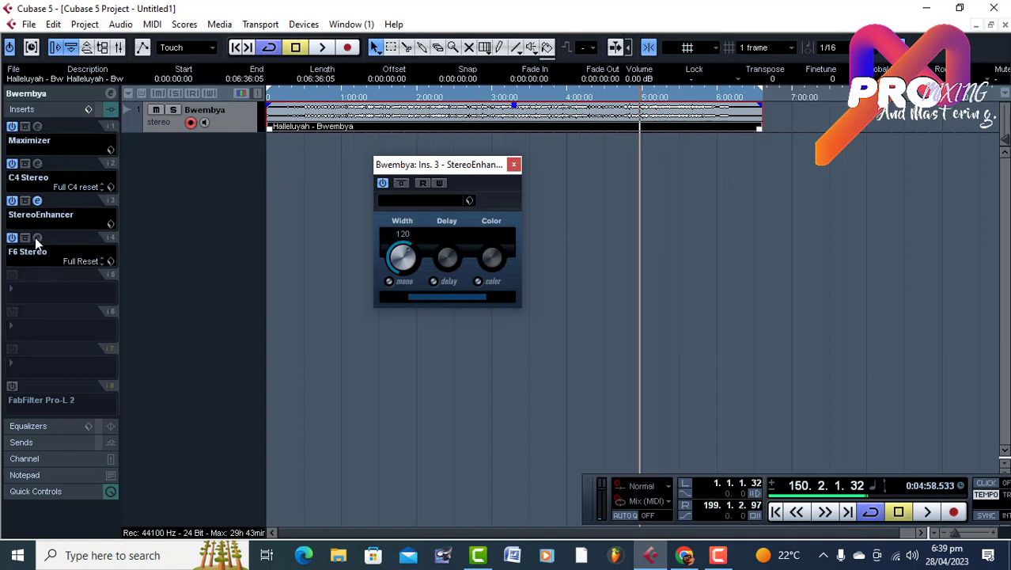
{"action": "left_click", "coordinate": [37, 238]}
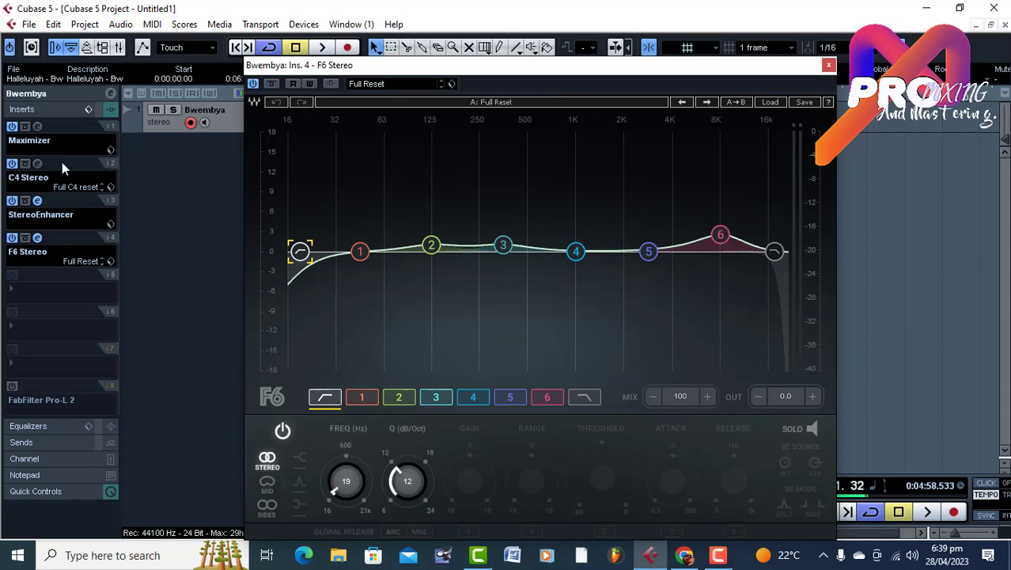
{"action": "left_click", "coordinate": [38, 171]}
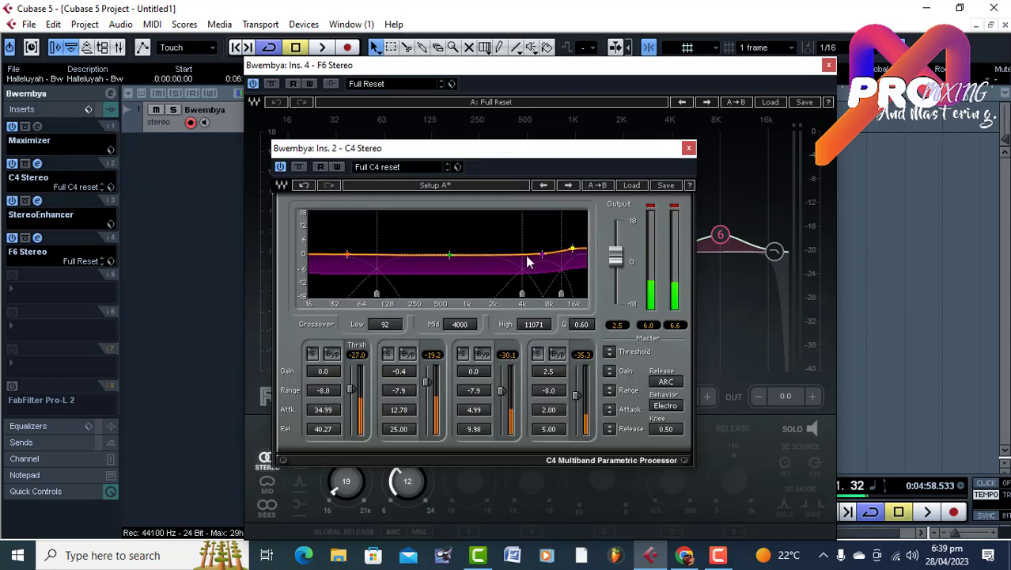
{"action": "left_click", "coordinate": [689, 150]}
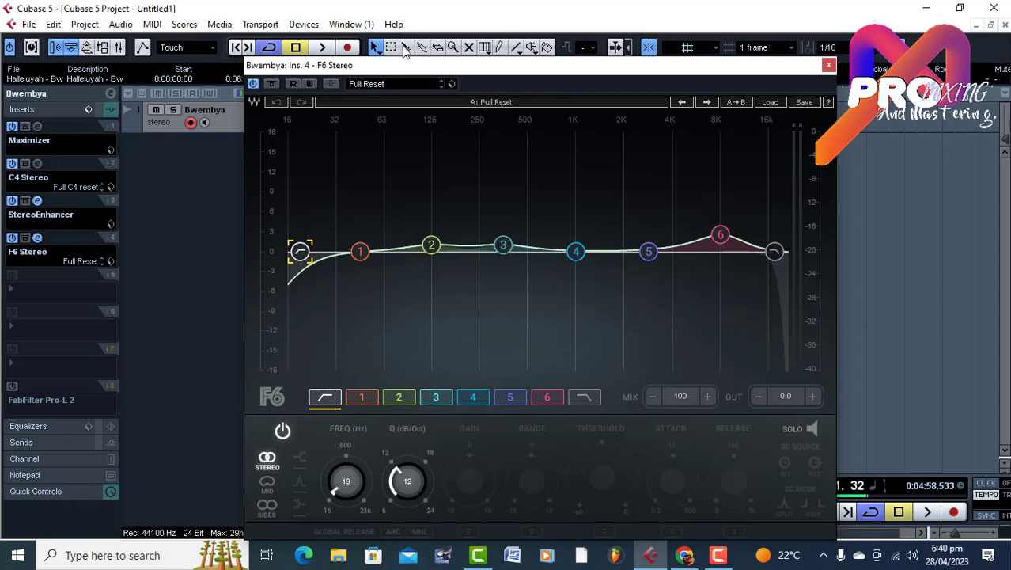
{"action": "left_click_drag", "start_coordinate": [403, 66], "coordinate": [381, 87]}
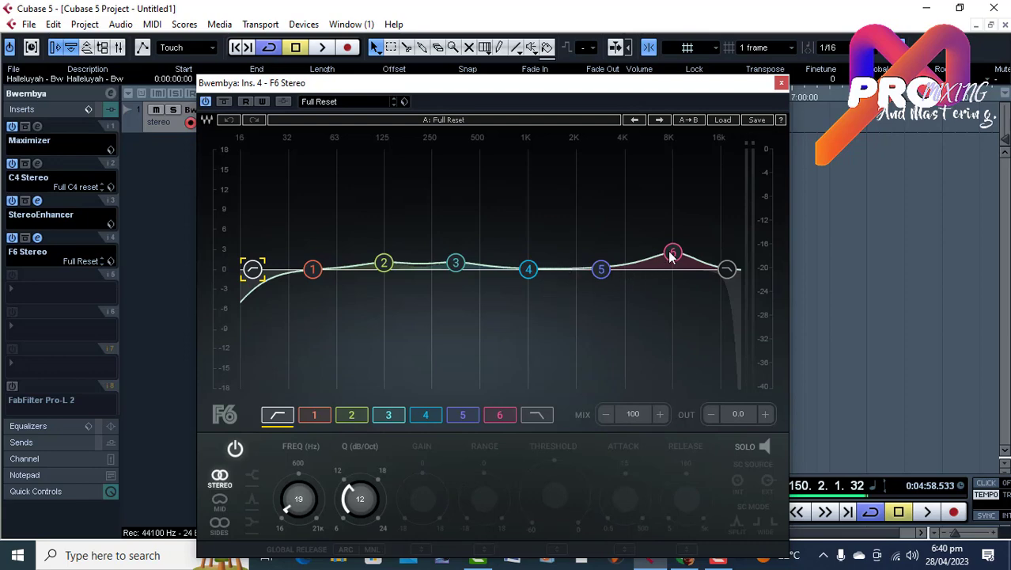
Switch F6 Stereo off, start playback, switch it back on to hear its effect, and stop.
{"action": "left_click", "coordinate": [11, 238]}
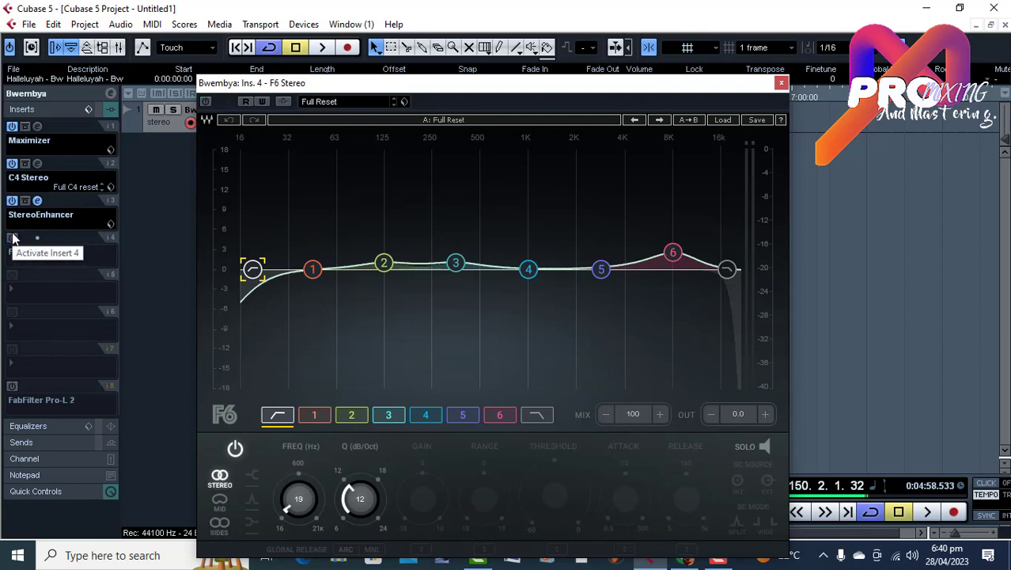
{"action": "key", "text": "space"}
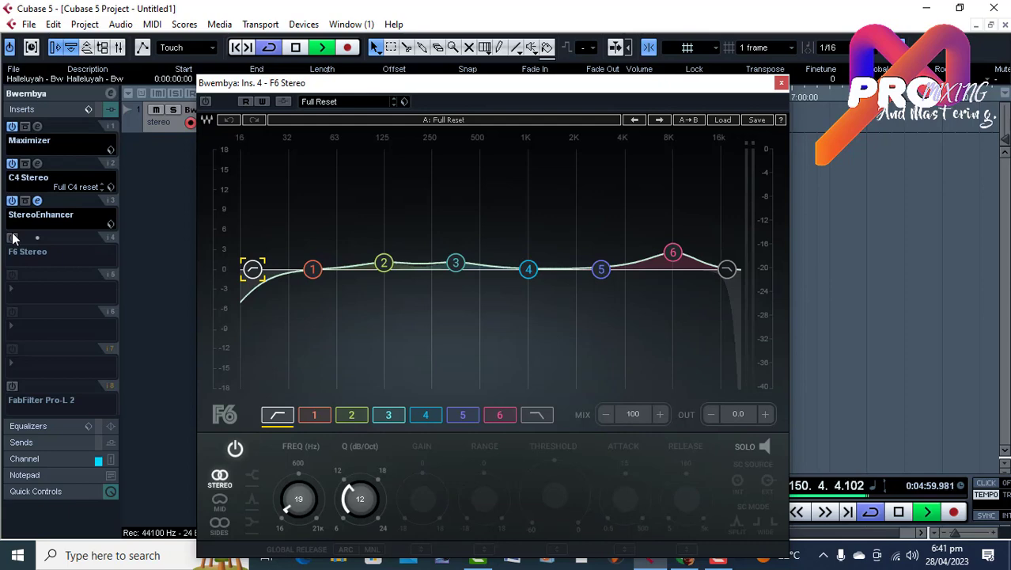
{"action": "left_click", "coordinate": [12, 237]}
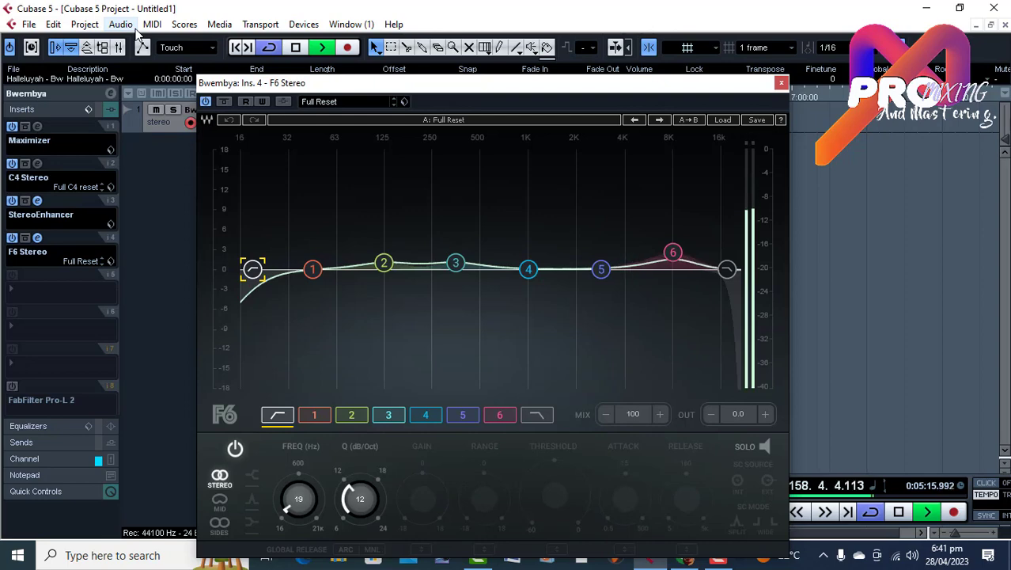
{"action": "key", "text": "space"}
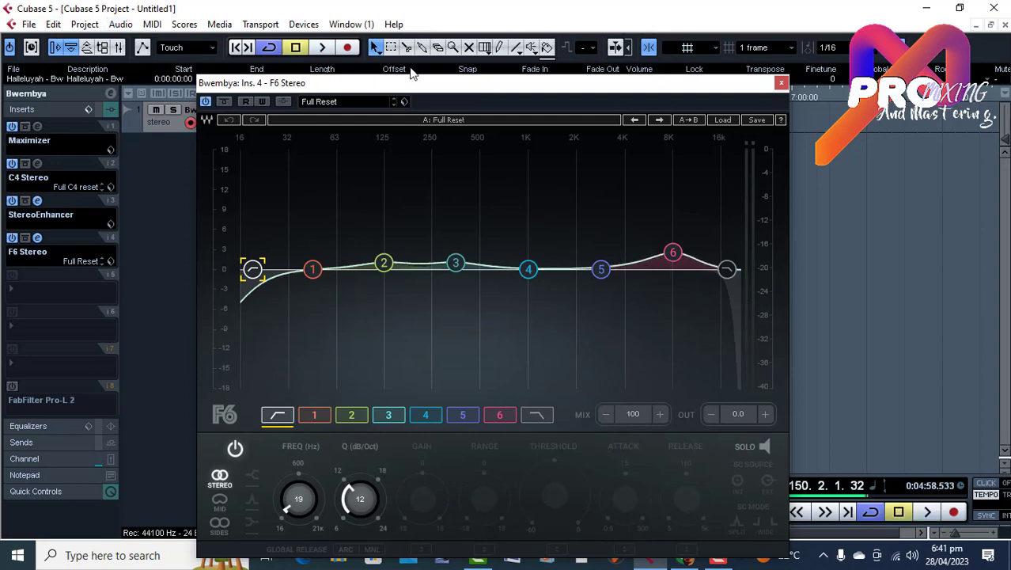
Select F6 band 6 to view its settings, close the F6 and StereoEnhancer editors, and activate the FabFilter Pro-L 2 insert.
{"action": "left_click", "coordinate": [673, 253]}
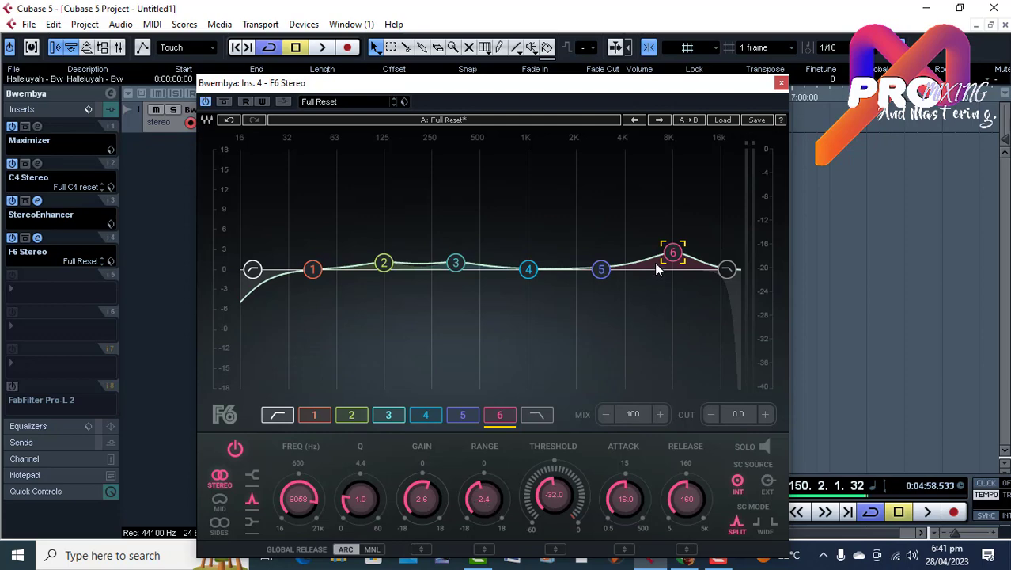
{"action": "left_click", "coordinate": [782, 83]}
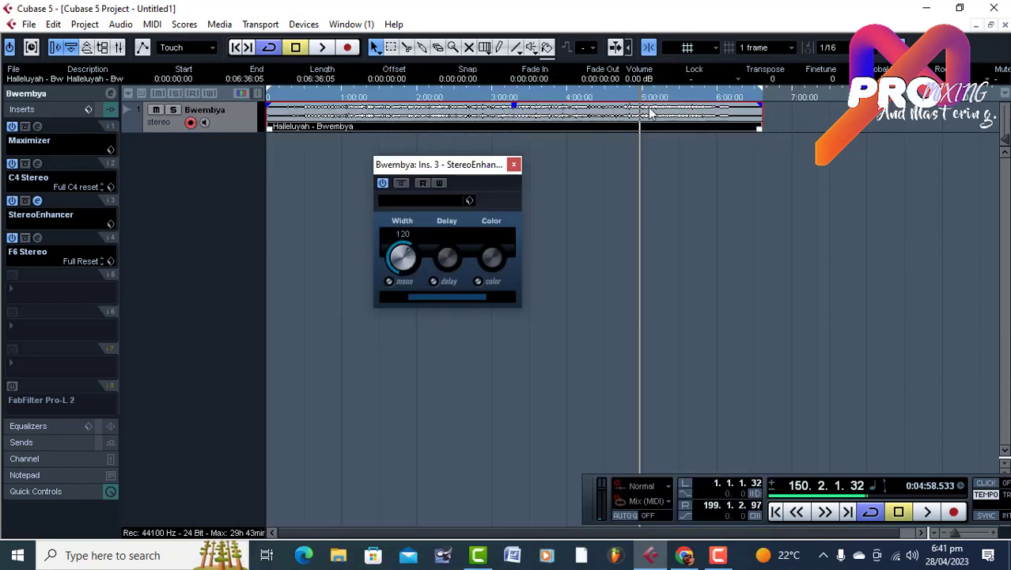
{"action": "left_click", "coordinate": [515, 165]}
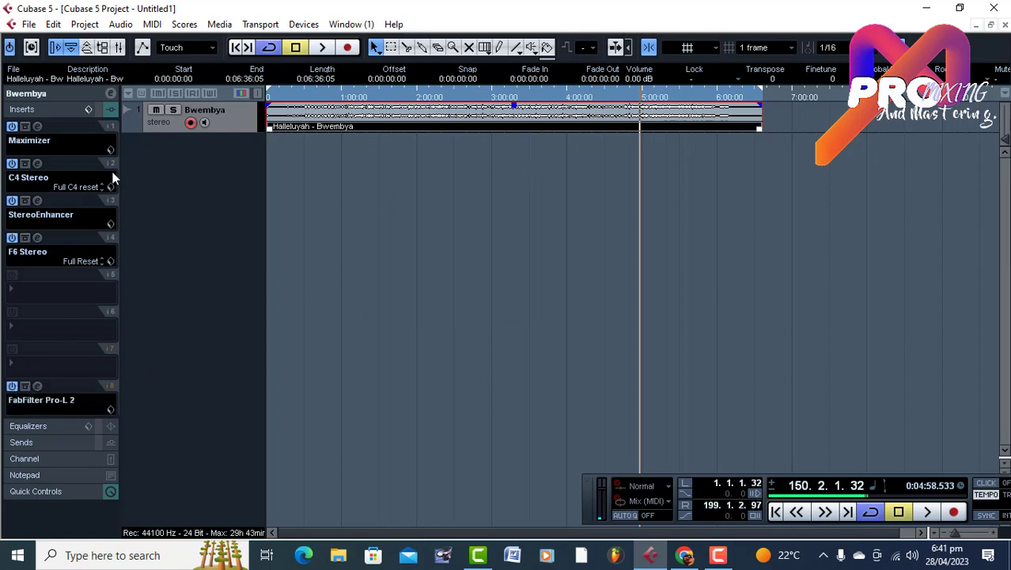
Look at the mixer, examine FabFilter Pro-L 2's gain, lookahead, attack and release settings, and close its editor.
{"action": "left_click", "coordinate": [120, 47]}
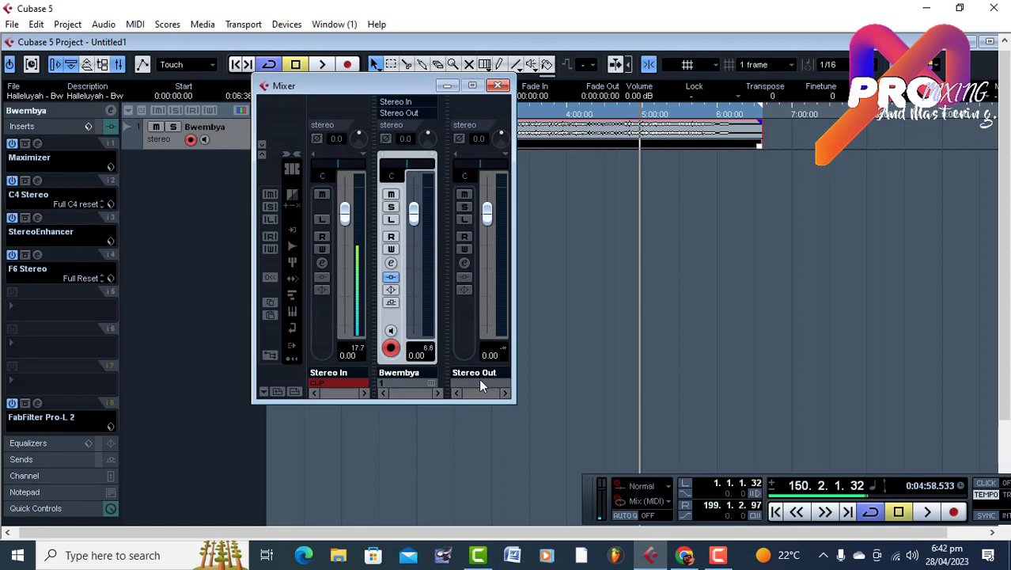
{"action": "left_click", "coordinate": [38, 404]}
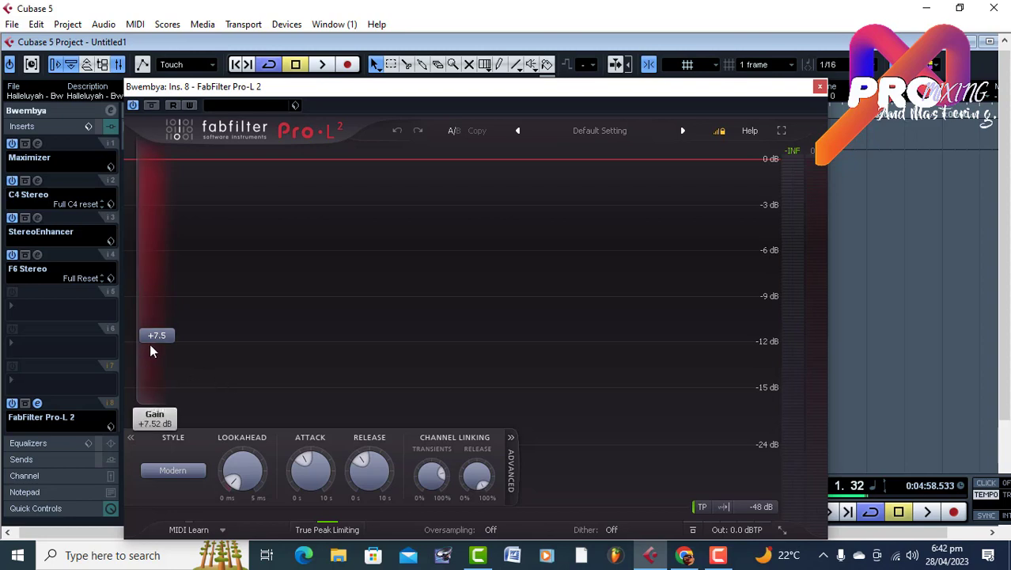
{"action": "mouse_move", "coordinate": [153, 335]}
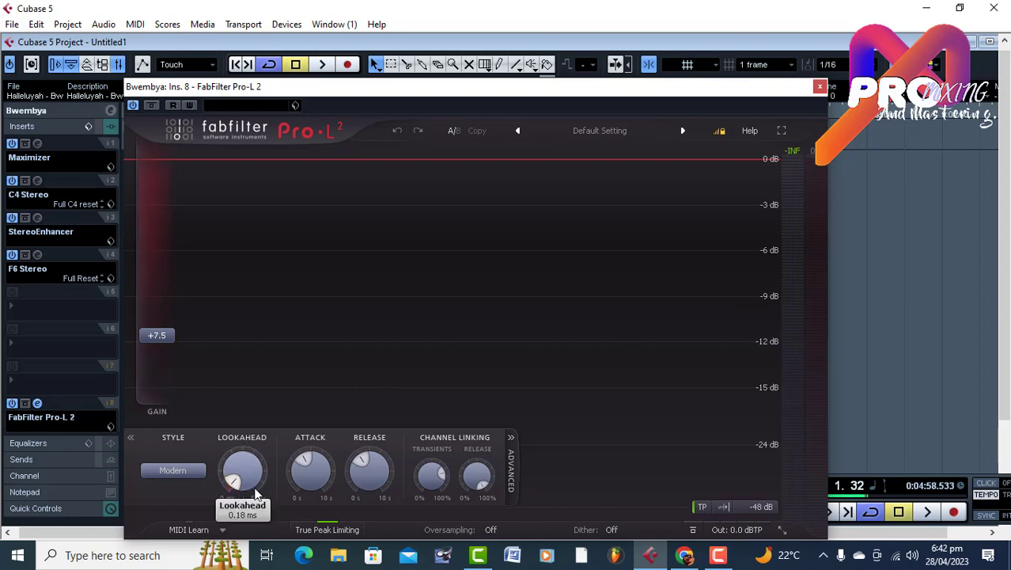
{"action": "mouse_move", "coordinate": [313, 474]}
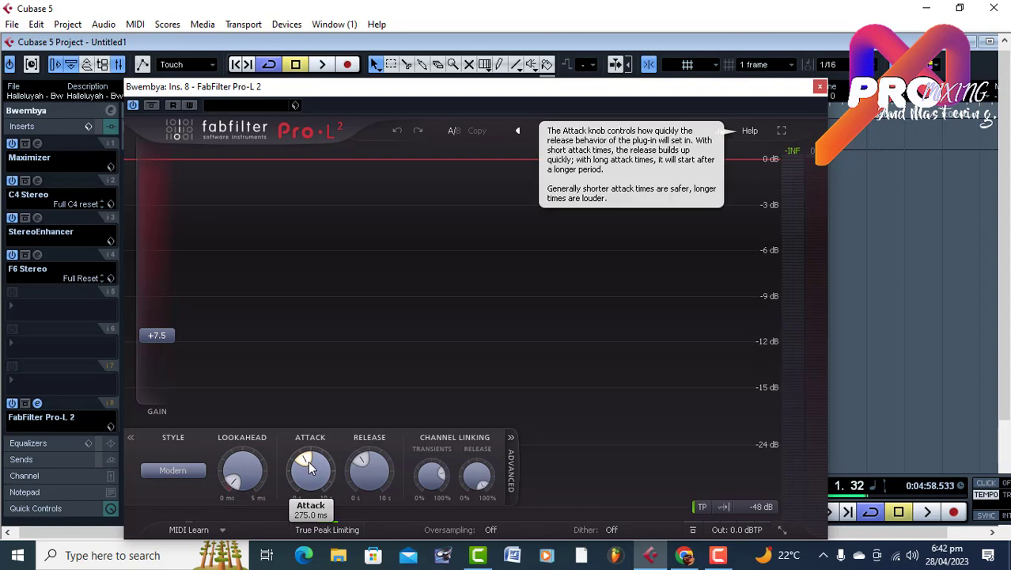
{"action": "mouse_move", "coordinate": [361, 473]}
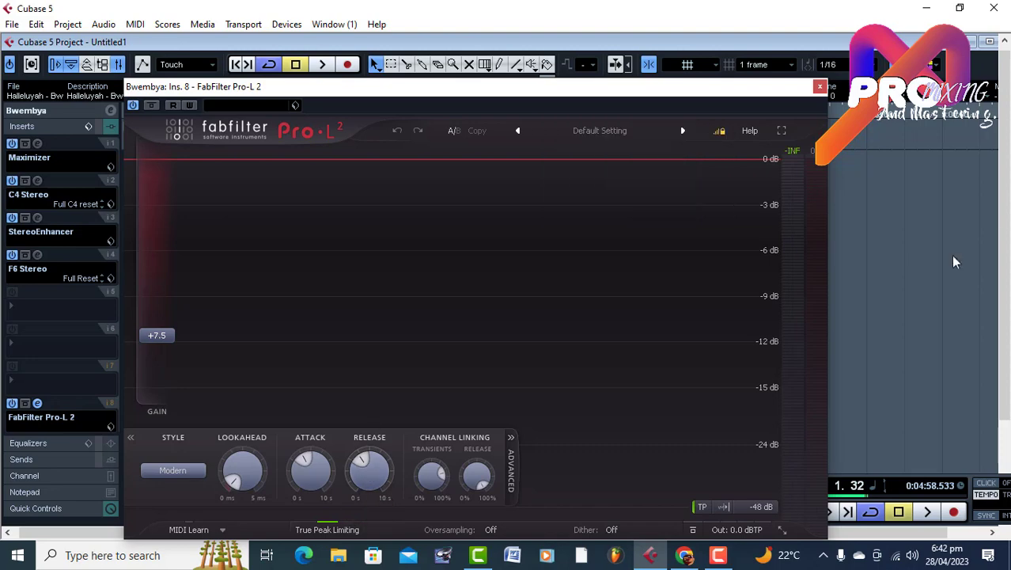
{"action": "left_click", "coordinate": [820, 86]}
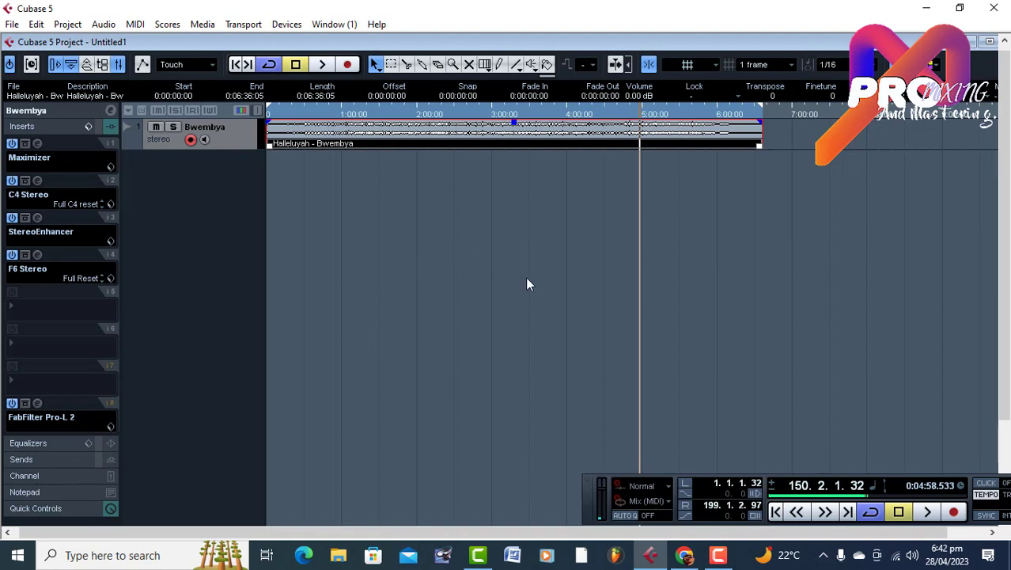
Play the mix with all five inserts active, maximize the project window, and stop playback.
{"action": "key", "text": "space"}
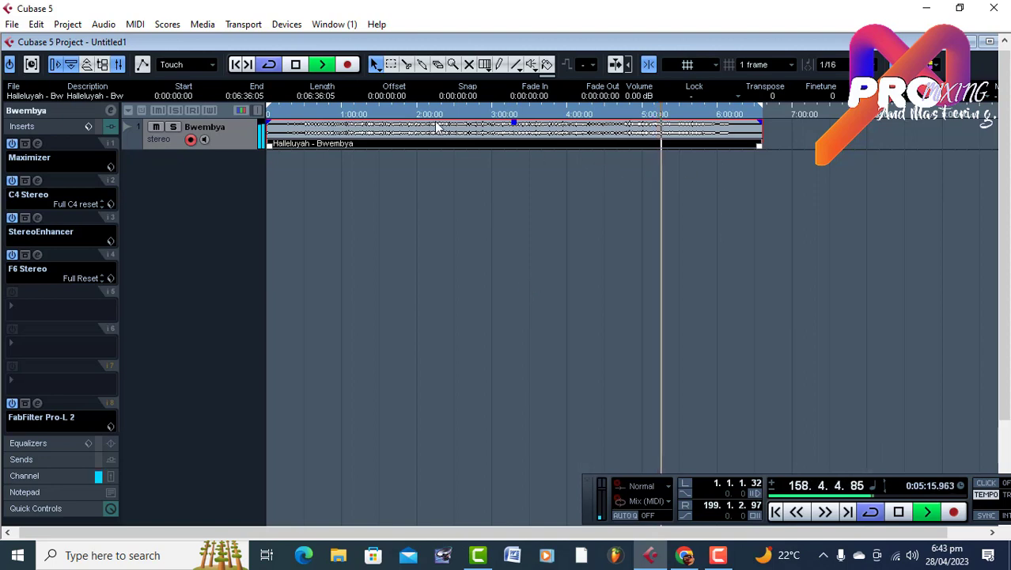
{"action": "left_click", "coordinate": [990, 40]}
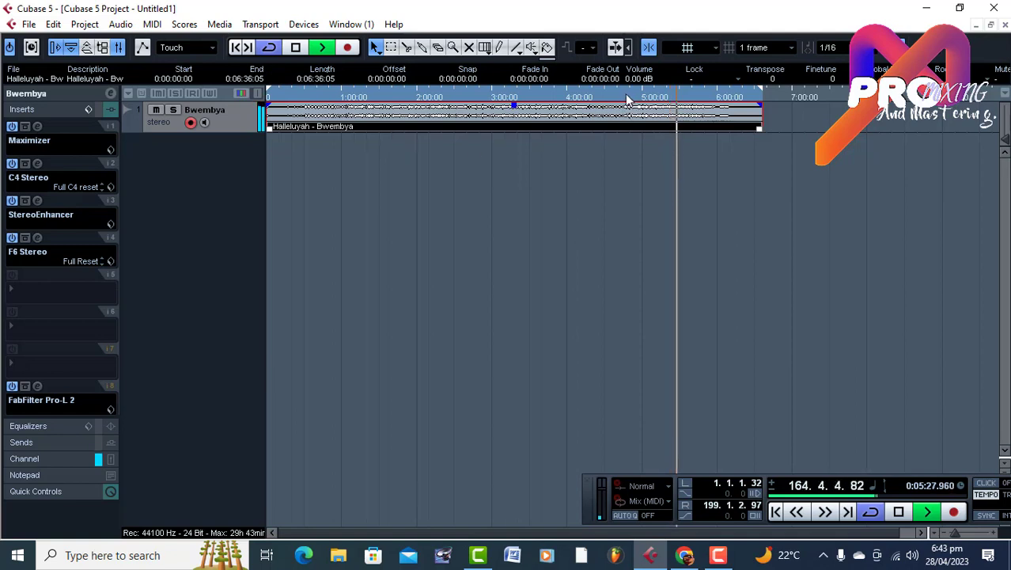
{"action": "key", "text": "space"}
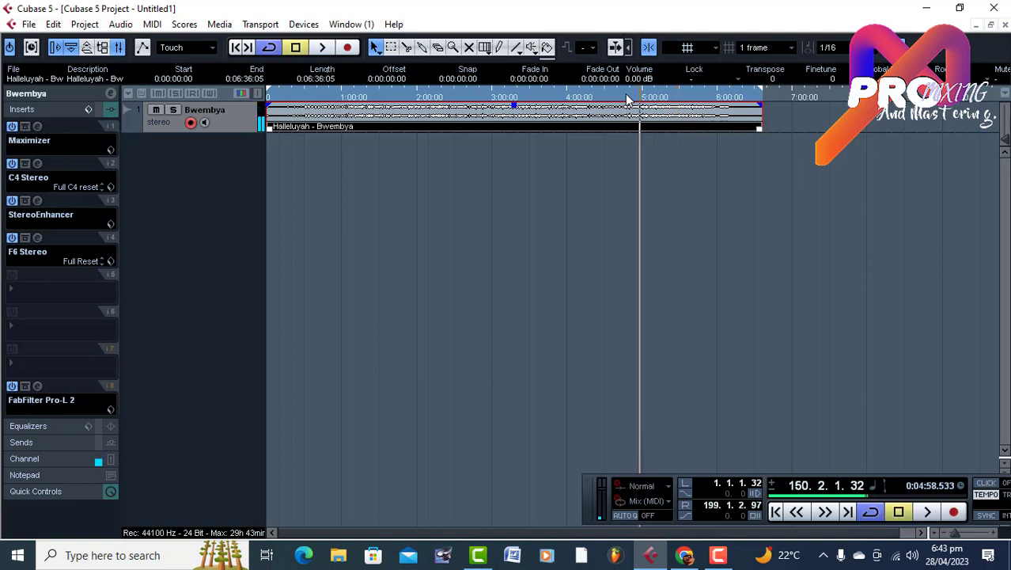
Deactivate the Maximizer, C4 Stereo, StereoEnhancer, F6 Stereo and FabFilter Pro-L 2 inserts, and play the unprocessed mix.
{"action": "left_click", "coordinate": [12, 126]}
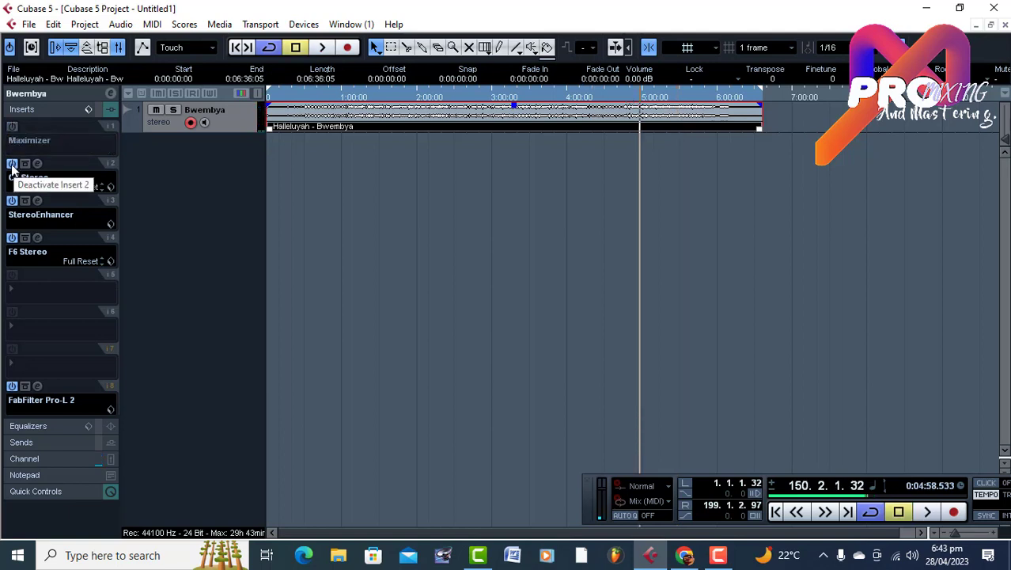
{"action": "left_click", "coordinate": [12, 163]}
{"action": "left_click", "coordinate": [12, 200]}
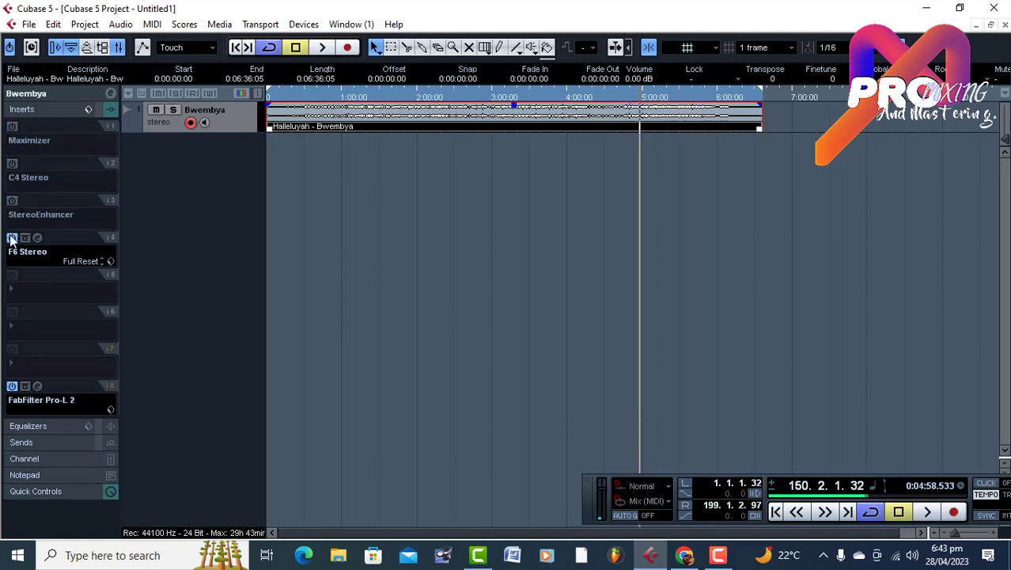
{"action": "left_click", "coordinate": [12, 238]}
{"action": "left_click", "coordinate": [12, 386]}
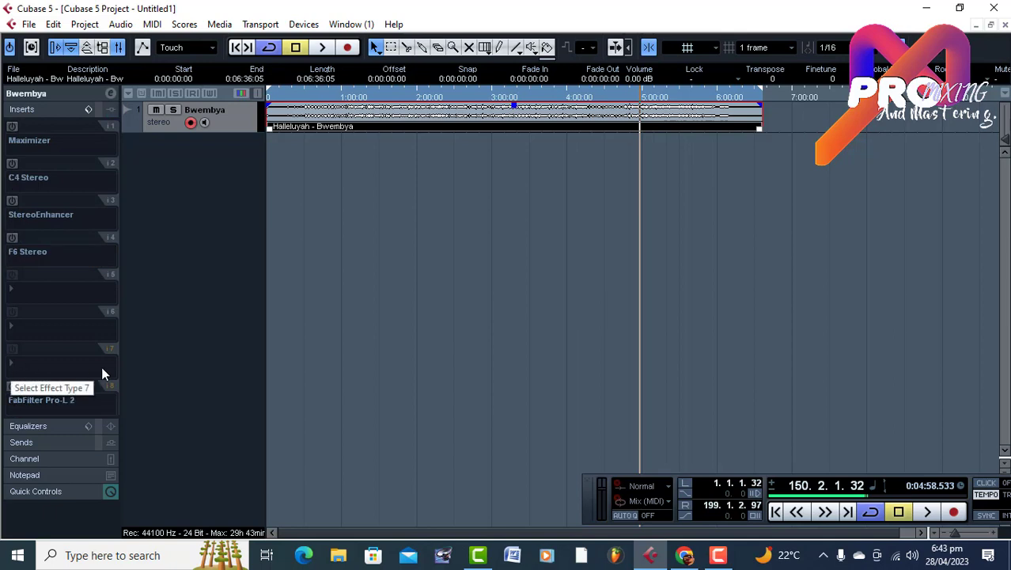
{"action": "key", "text": "space"}
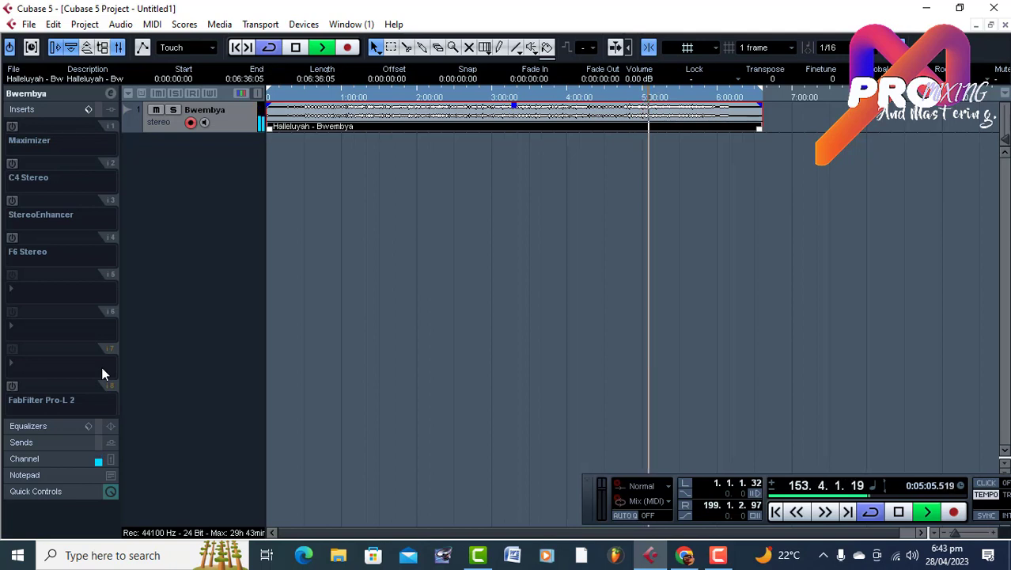
Reactivate all five inserts, from Maximizer through FabFilter Pro-L 2, during playback to hear the mastered sound.
{"action": "left_click", "coordinate": [12, 163]}
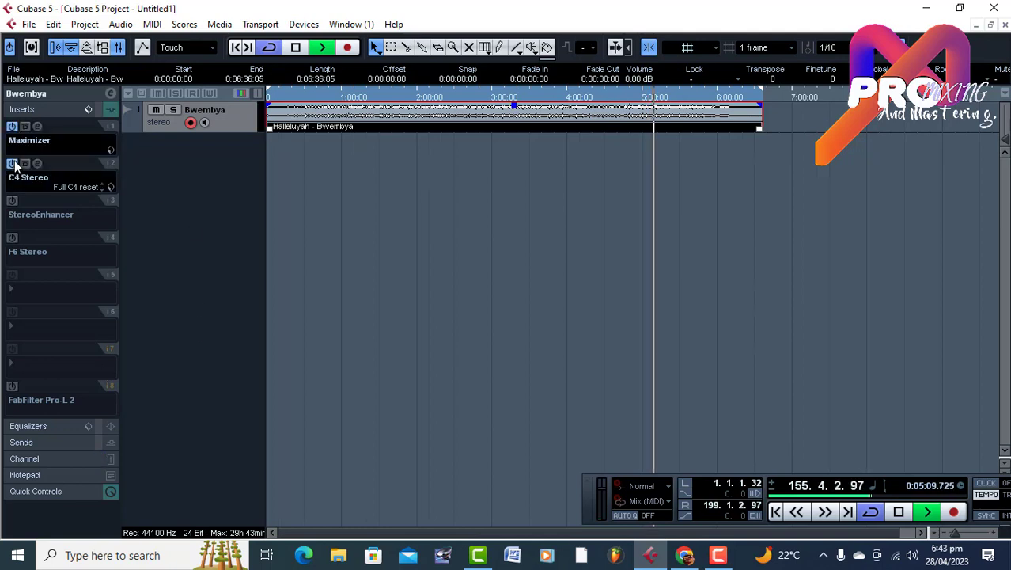
{"action": "left_click", "coordinate": [12, 200]}
{"action": "left_click", "coordinate": [11, 237]}
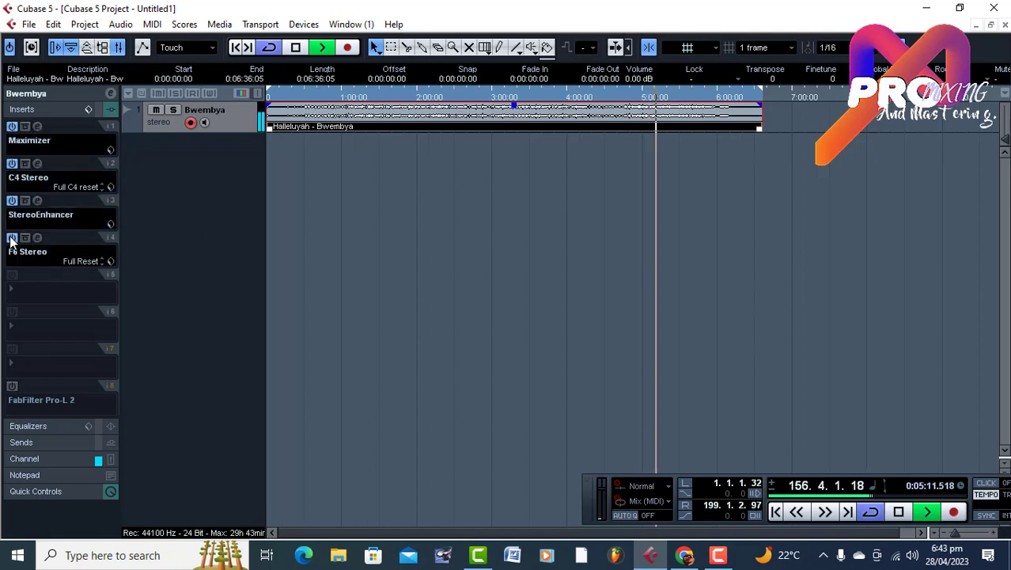
{"action": "left_click", "coordinate": [12, 386]}
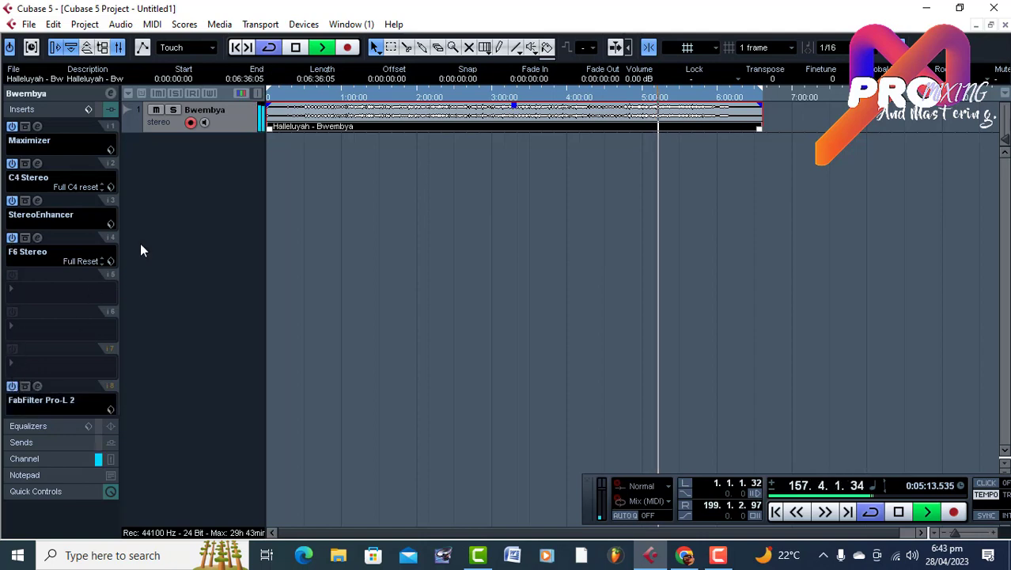